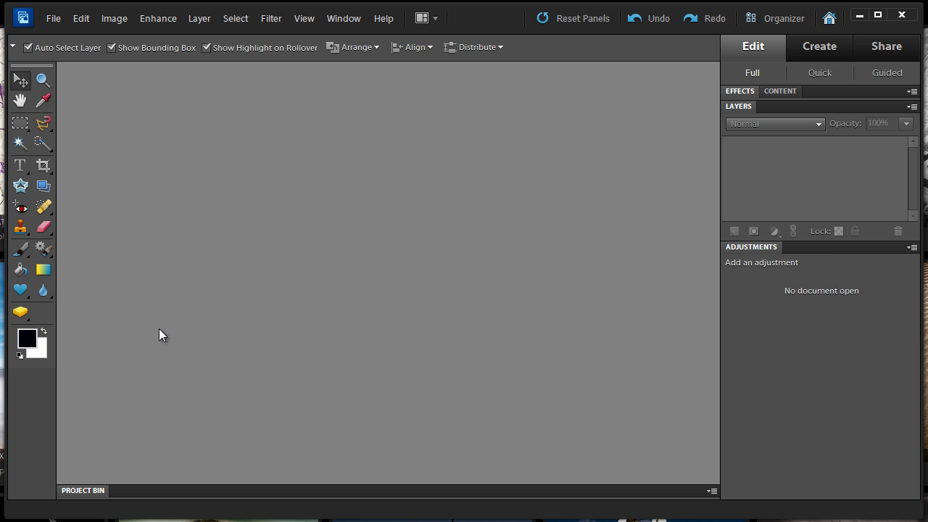
Glance at the Create tab's project list, then return to the Edit workspace.
{"action": "left_click", "coordinate": [823, 50]}
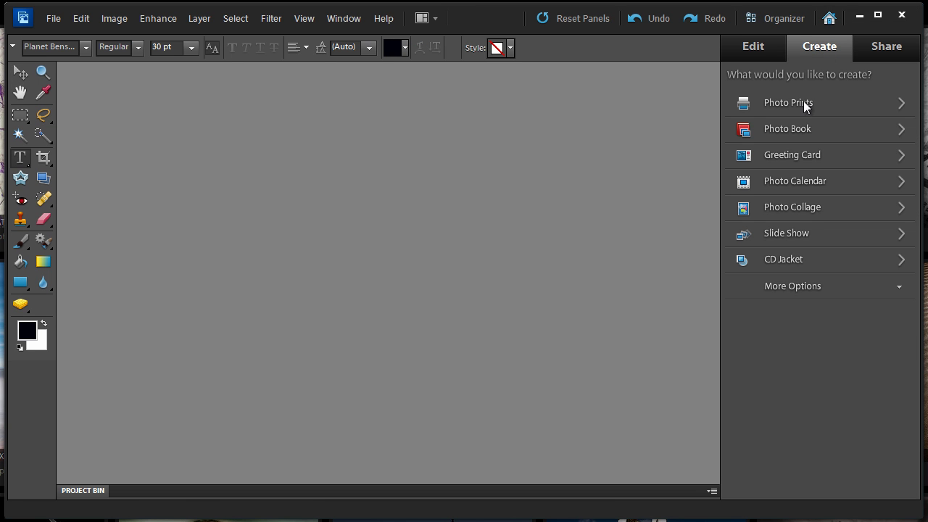
{"action": "left_click", "coordinate": [758, 46]}
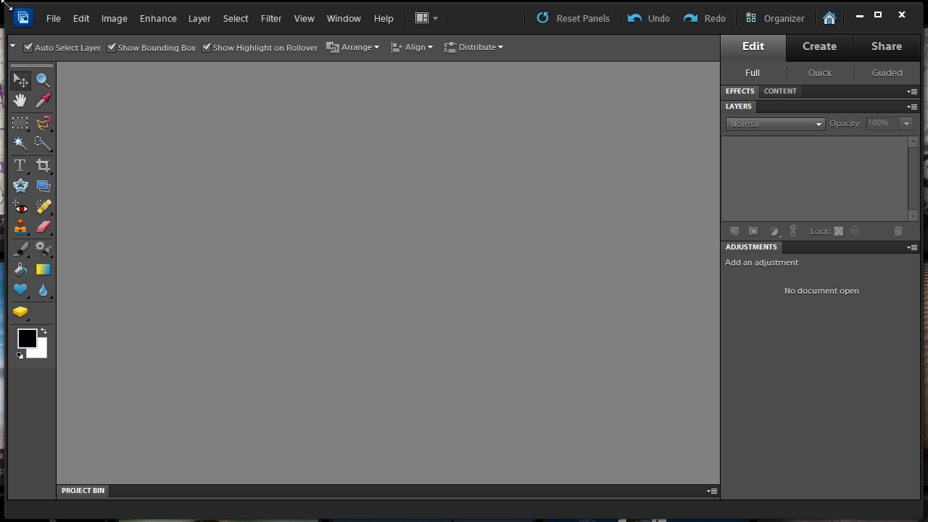
Start a new blank file named 'Card Template'.
{"action": "left_click", "coordinate": [57, 19]}
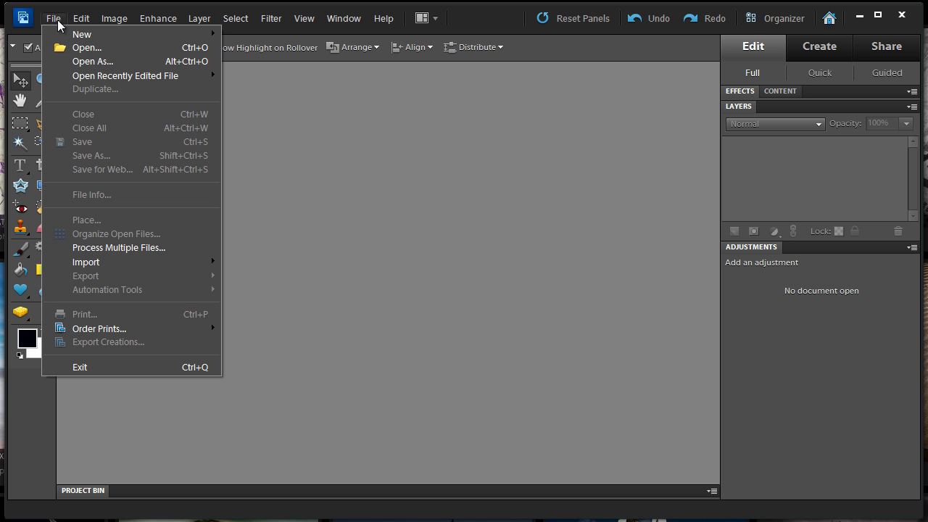
{"action": "mouse_move", "coordinate": [83, 34]}
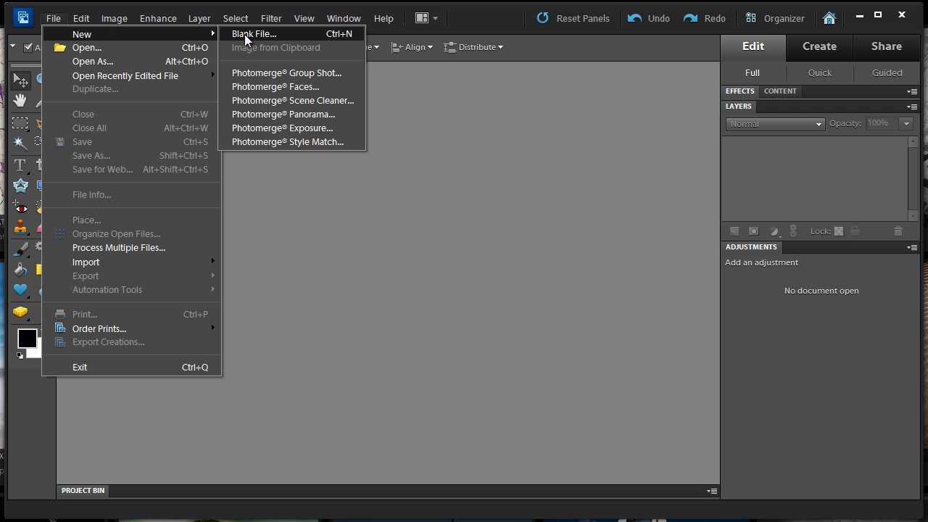
{"action": "left_click", "coordinate": [342, 39]}
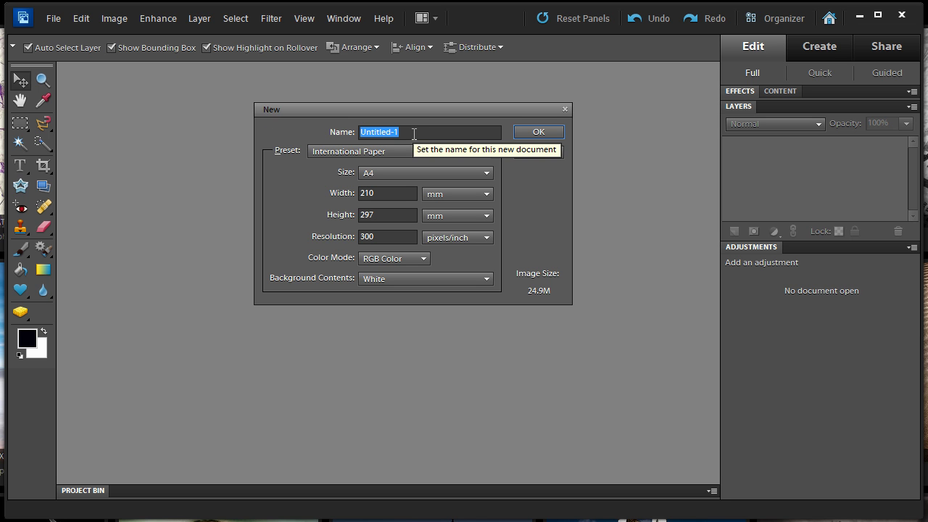
{"action": "type", "text": "Card "}
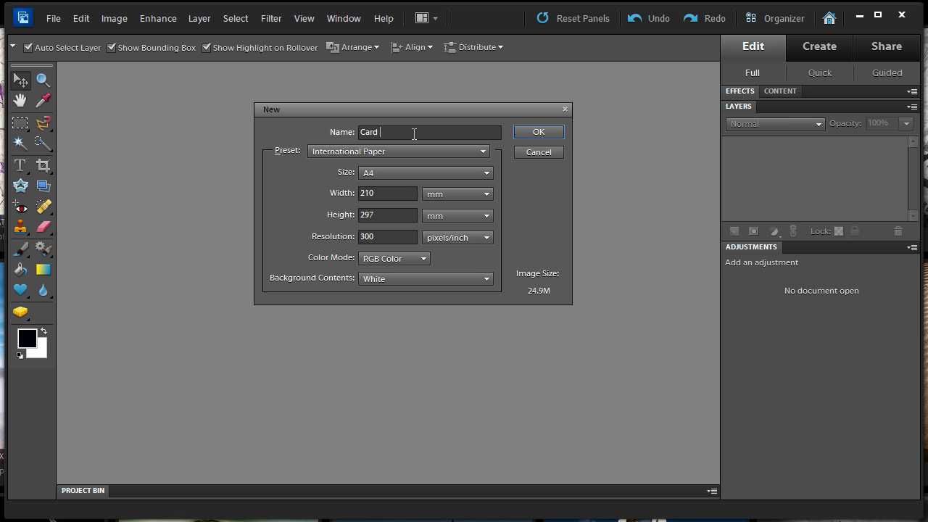
{"action": "type", "text": "Template"}
Use the International Paper A4 preset with RGB Color and White background, and create the document.
{"action": "left_click", "coordinate": [484, 151]}
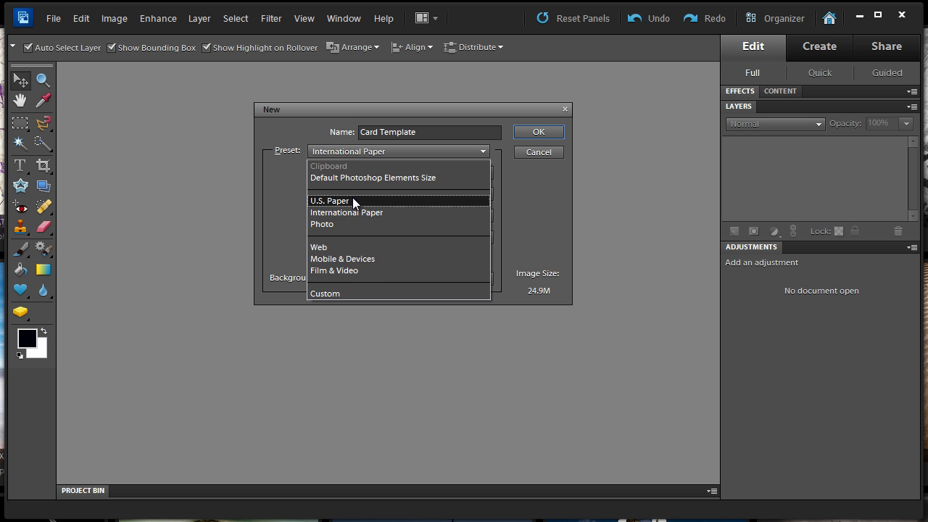
{"action": "left_click", "coordinate": [352, 199]}
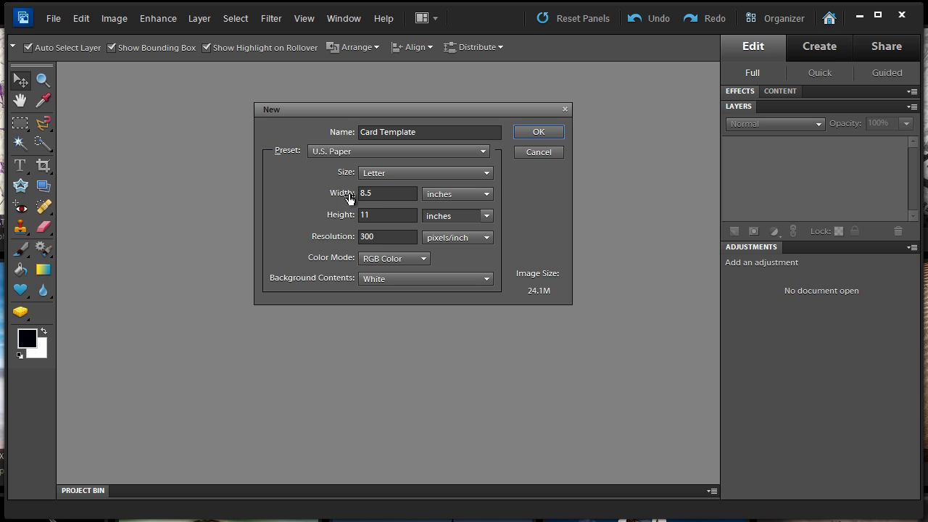
{"action": "left_click", "coordinate": [479, 153]}
{"action": "left_click", "coordinate": [363, 210]}
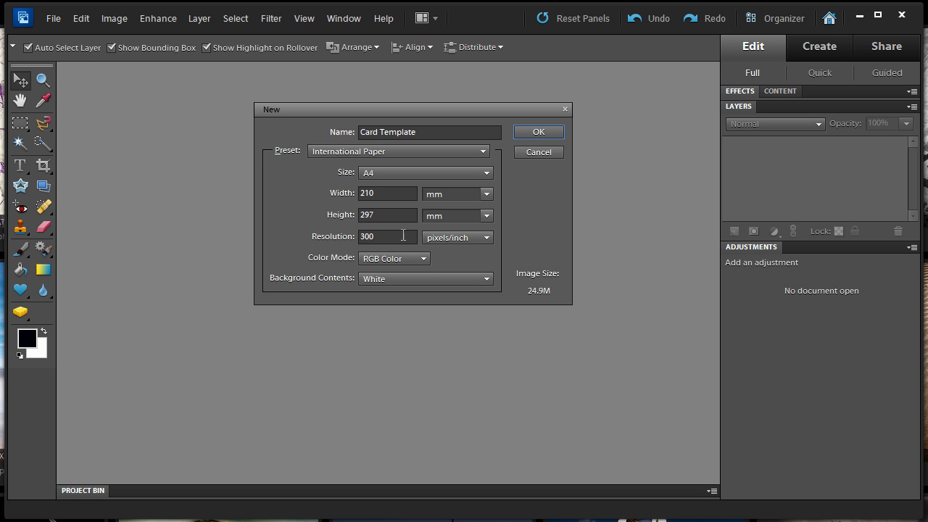
{"action": "left_click", "coordinate": [424, 259]}
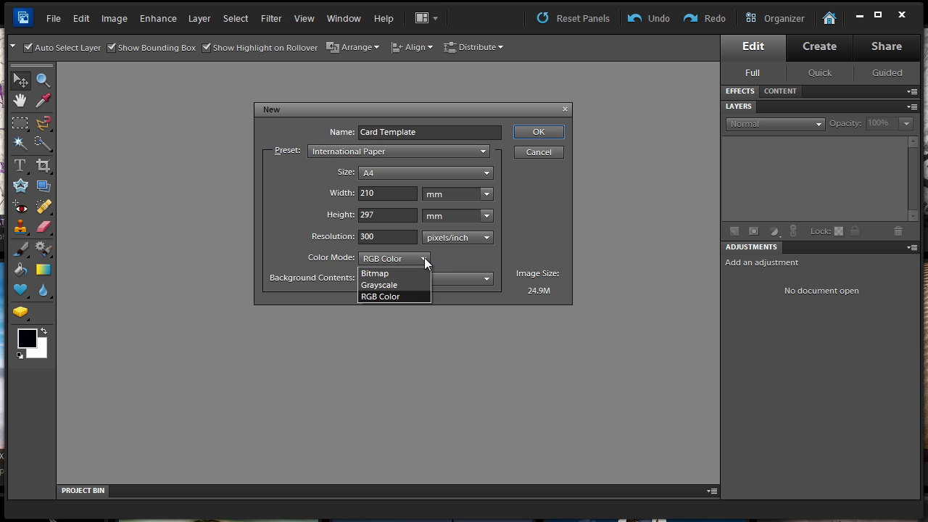
{"action": "left_click", "coordinate": [424, 257]}
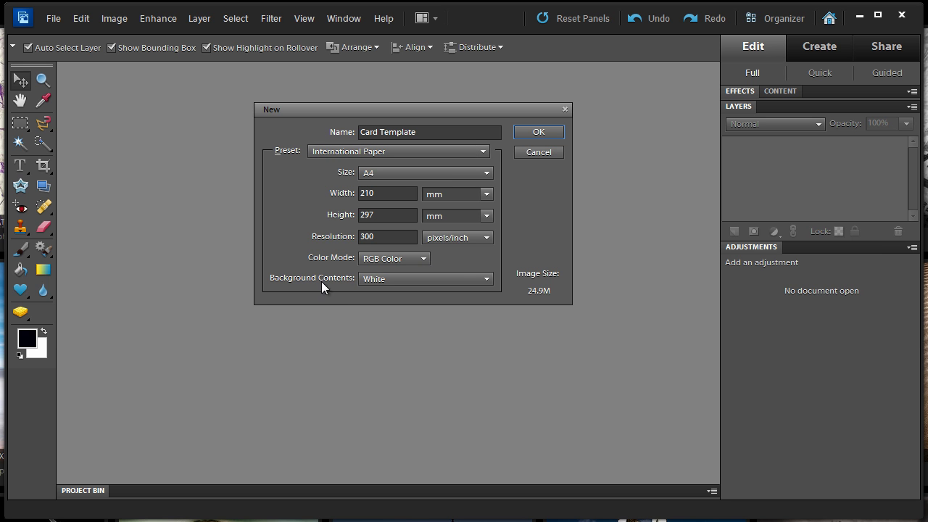
{"action": "left_click", "coordinate": [486, 278]}
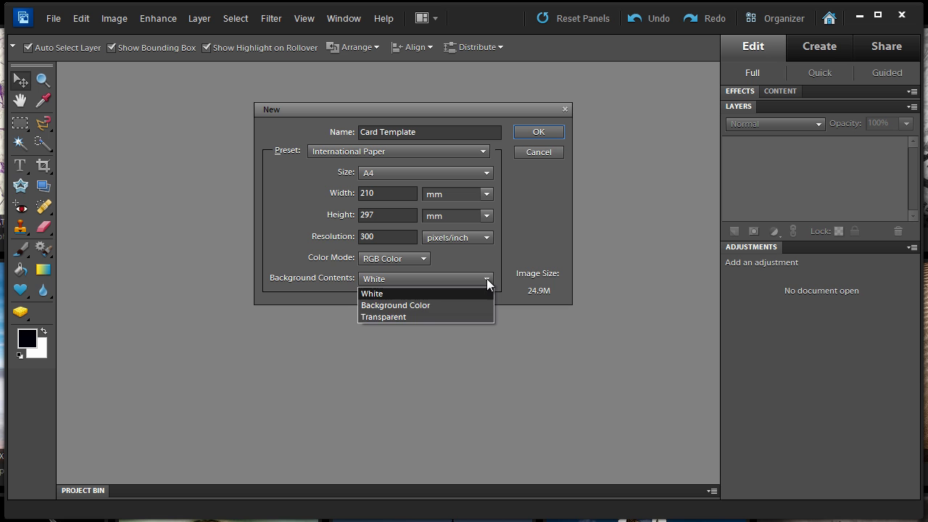
{"action": "left_click", "coordinate": [486, 279]}
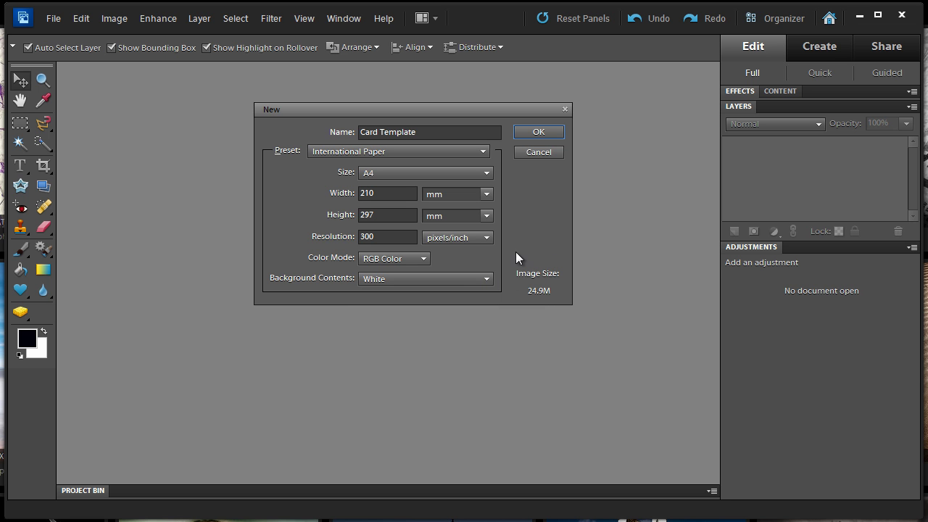
{"action": "left_click", "coordinate": [534, 133]}
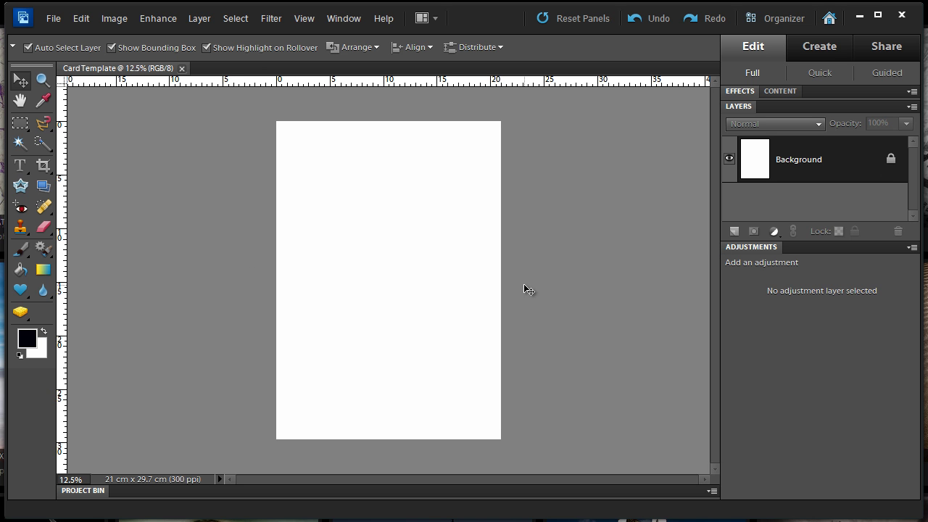
Add a horizontal guide at 14.85 cm to mark the card's fold line.
{"action": "left_click", "coordinate": [303, 20]}
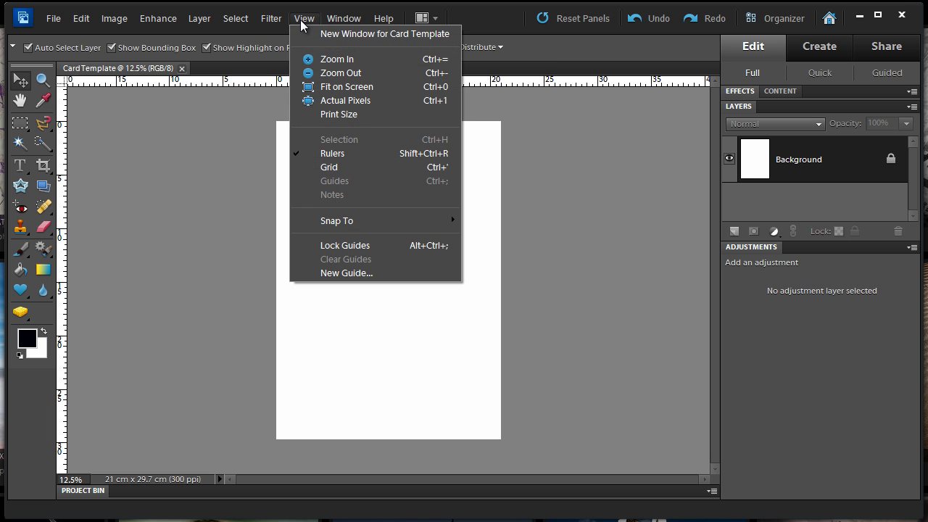
{"action": "left_click", "coordinate": [336, 273]}
{"action": "left_click_drag", "start_coordinate": [590, 125], "coordinate": [593, 197]}
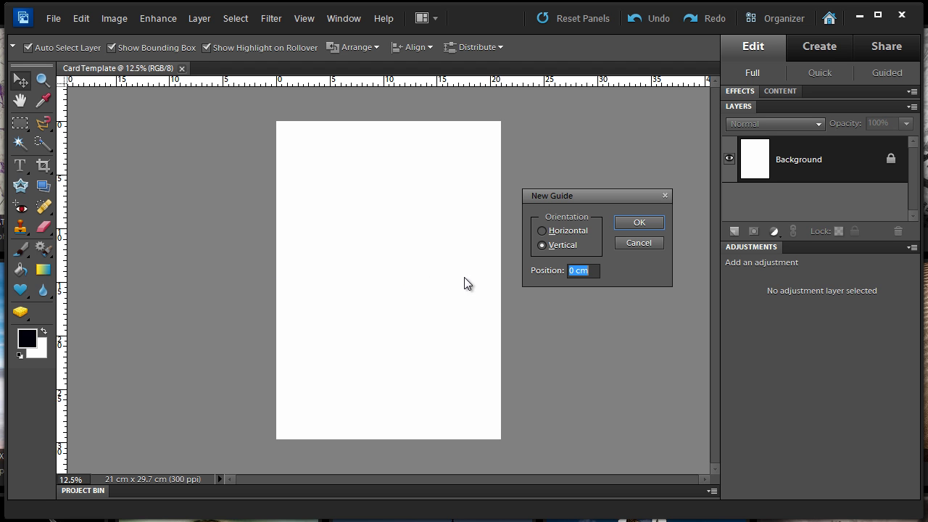
{"action": "left_click", "coordinate": [543, 231]}
{"action": "left_click_drag", "start_coordinate": [573, 270], "coordinate": [562, 271]}
{"action": "type", "text": "14.85"}
{"action": "left_click", "coordinate": [640, 222]}
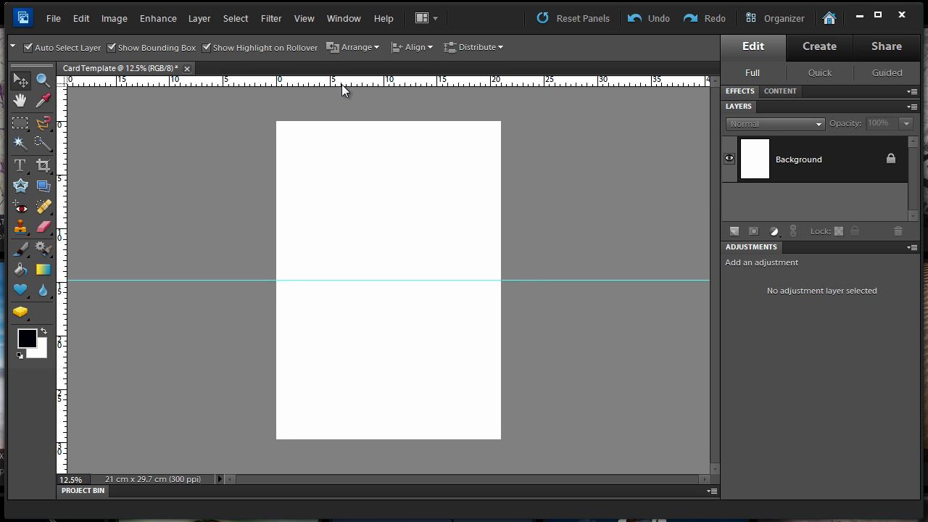
Turn on Lock Guides and confirm it shows as checked in the View menu.
{"action": "left_click", "coordinate": [303, 19]}
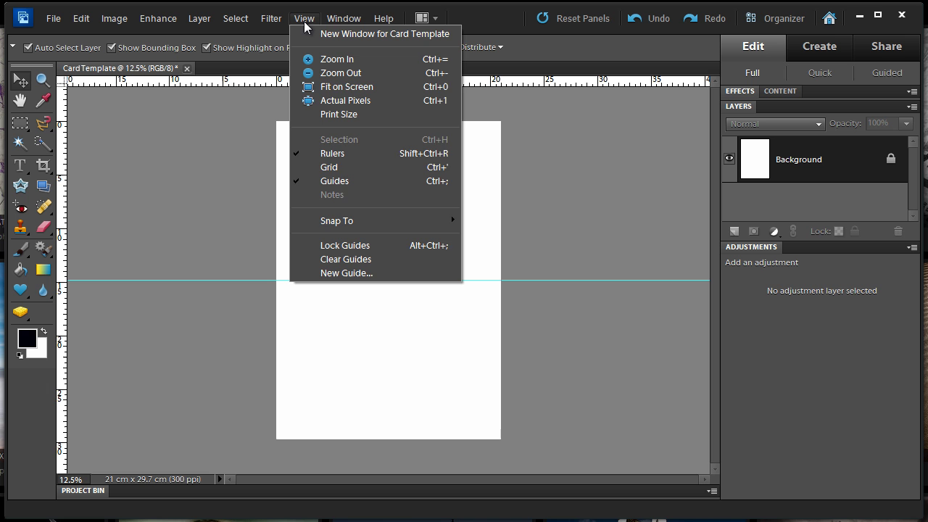
{"action": "left_click", "coordinate": [341, 246]}
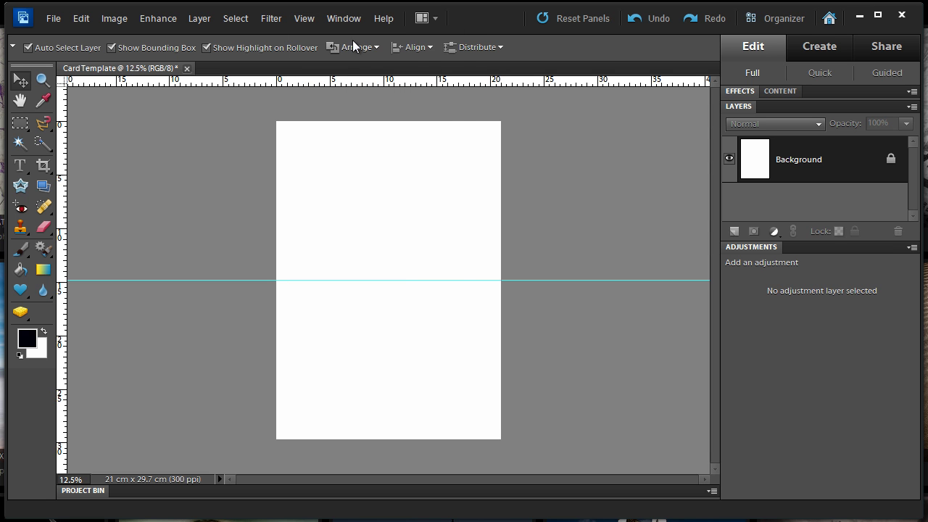
{"action": "left_click", "coordinate": [314, 24]}
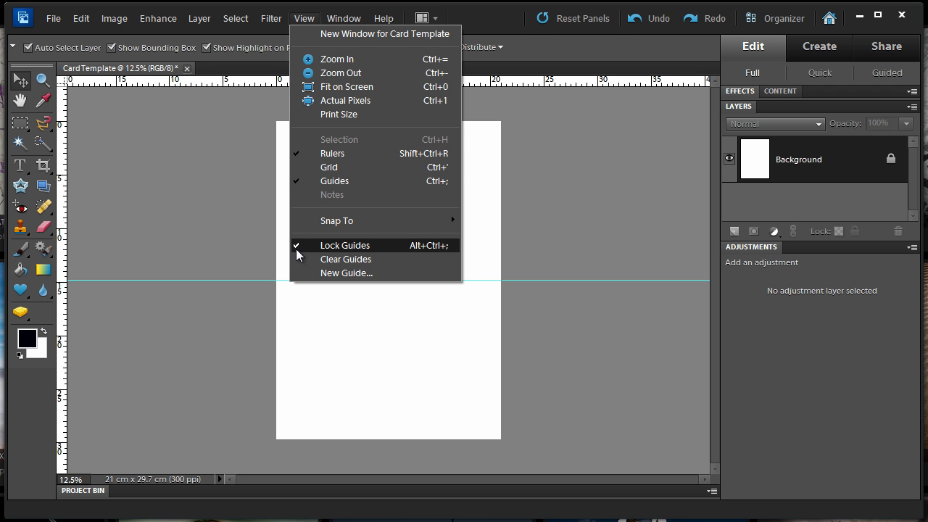
{"action": "left_click", "coordinate": [558, 358]}
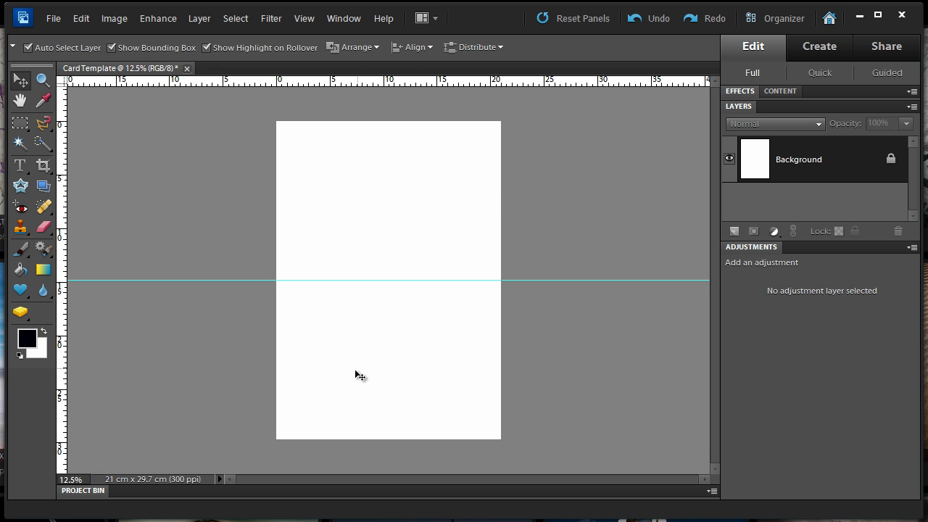
Type 'CARDS BY DAD' near the page bottom, enlarge it to 30 pt, and commit the layer.
{"action": "left_click", "coordinate": [20, 165]}
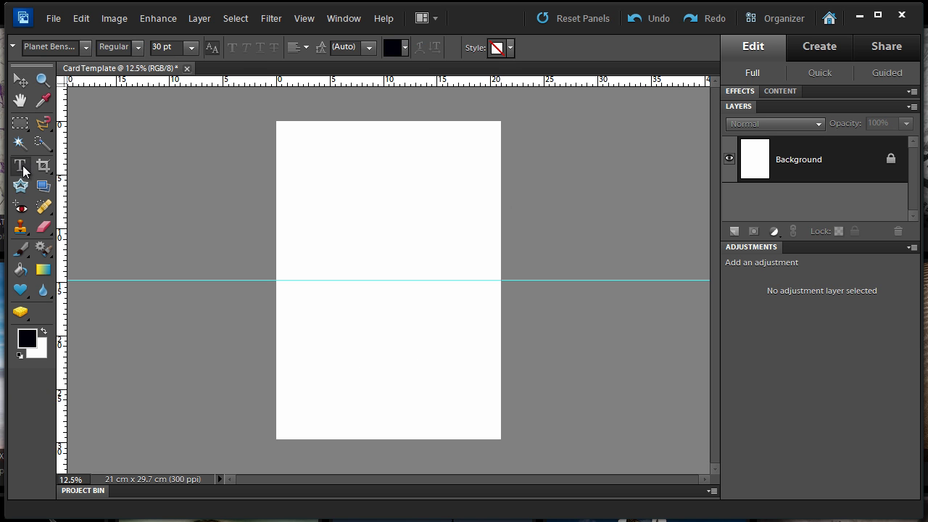
{"action": "left_click", "coordinate": [345, 403]}
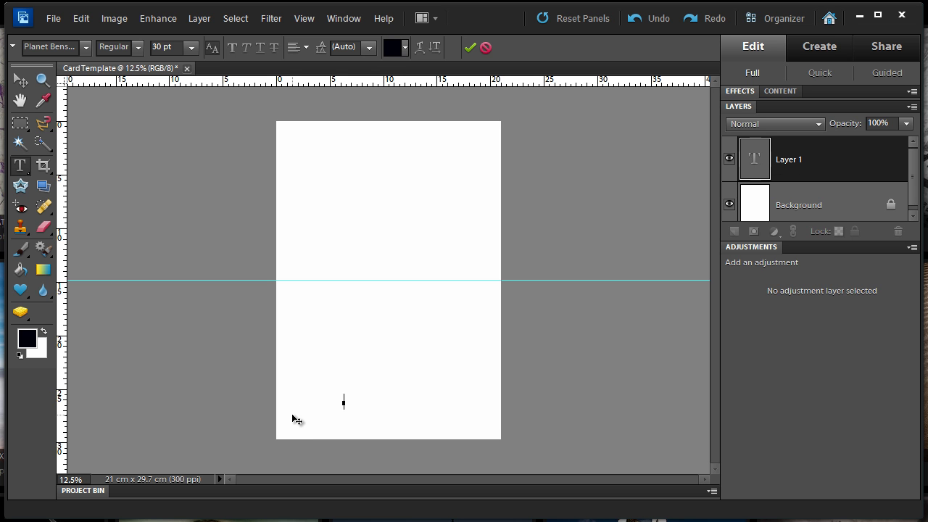
{"action": "type", "text": "CARDS"}
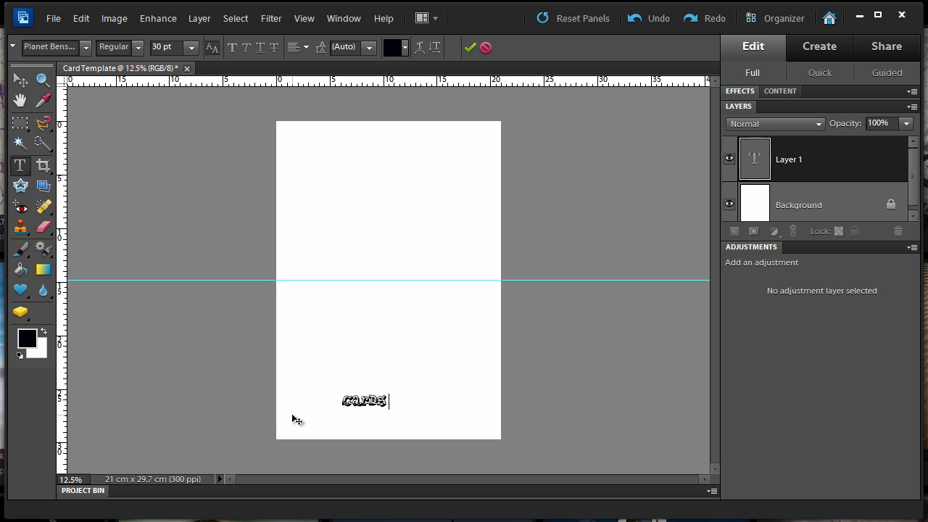
{"action": "type", "text": " BY DAD"}
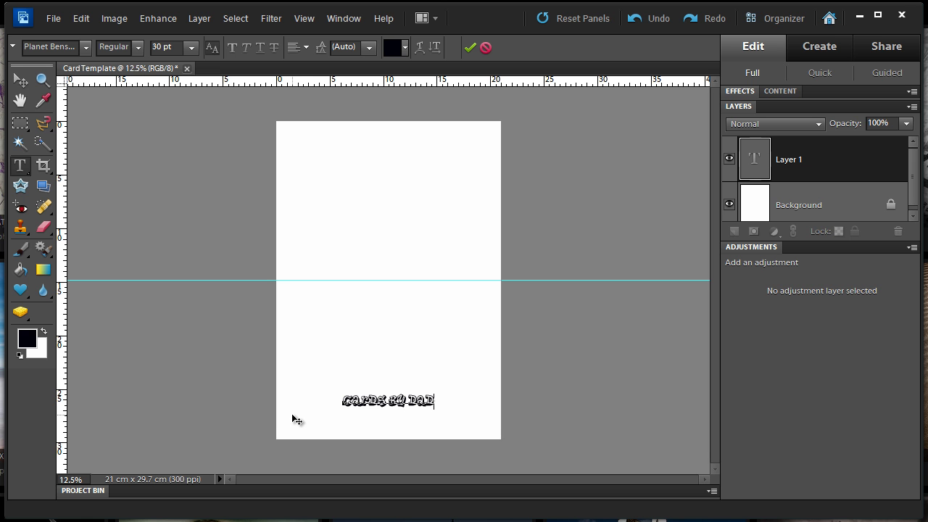
{"action": "key", "text": "ctrl+a"}
{"action": "key", "text": "ctrl+equal"}
{"action": "key", "text": "ctrl+equal"}
{"action": "key", "text": "ctrl+equal"}
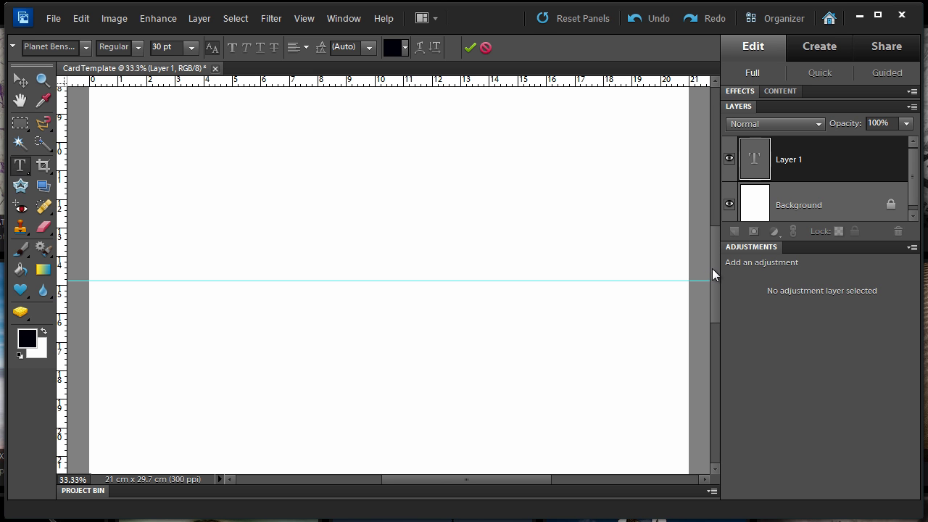
{"action": "left_click_drag", "start_coordinate": [711, 268], "coordinate": [717, 357]}
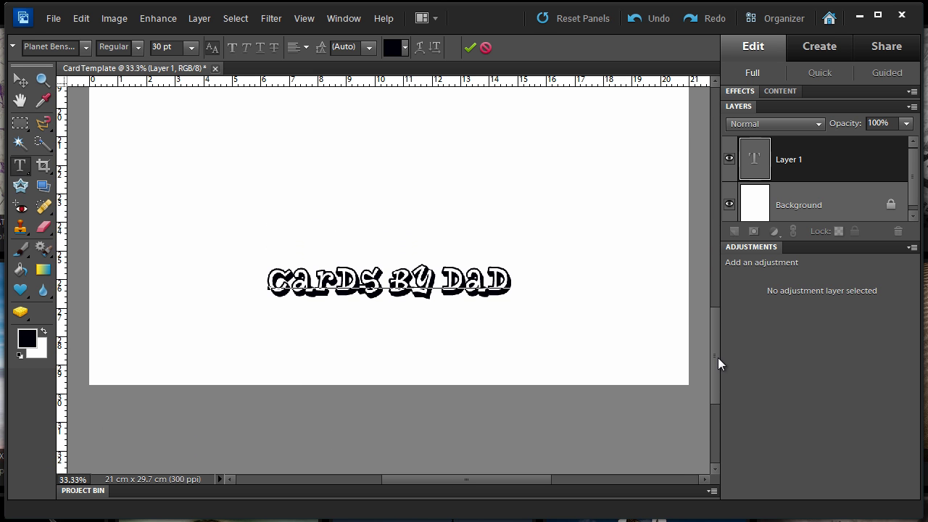
{"action": "left_click", "coordinate": [789, 163]}
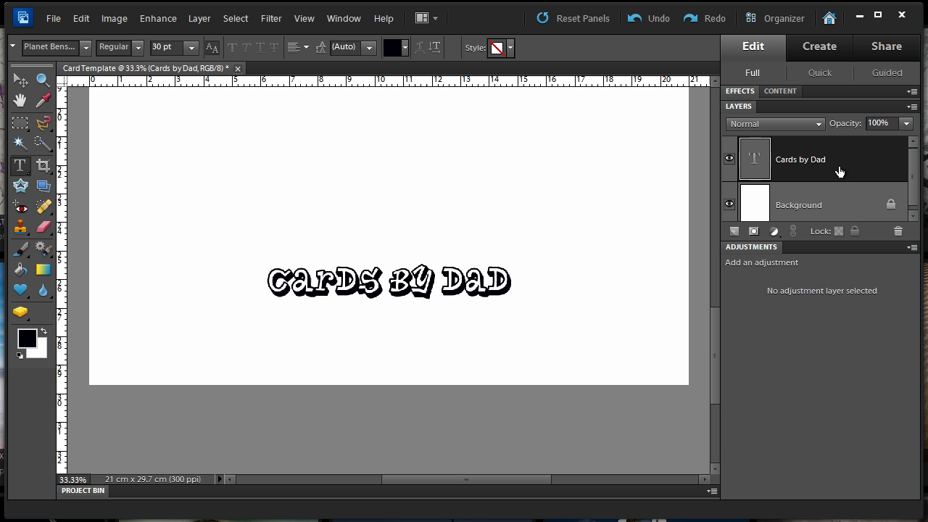
Restyle the title in Showcard Gothic at 36 pt and drag it slightly lower.
{"action": "double_click", "coordinate": [752, 163]}
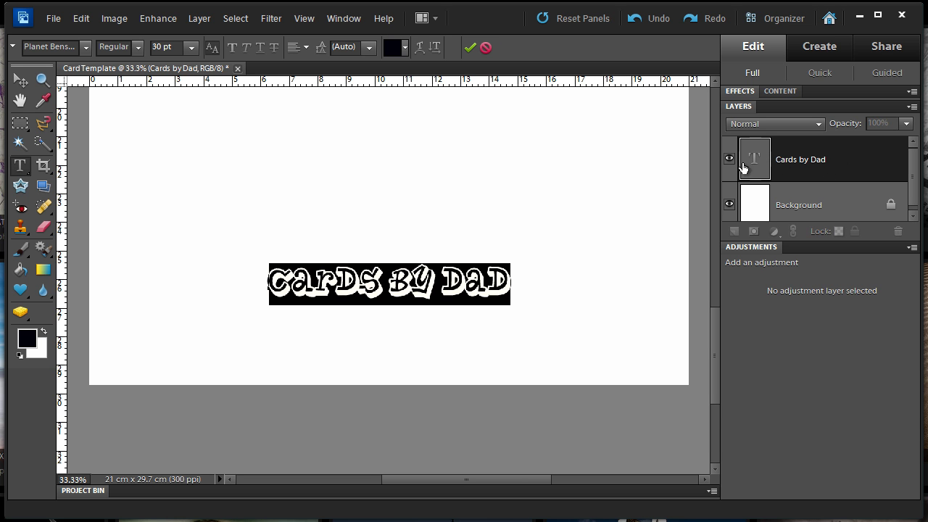
{"action": "left_click", "coordinate": [82, 47]}
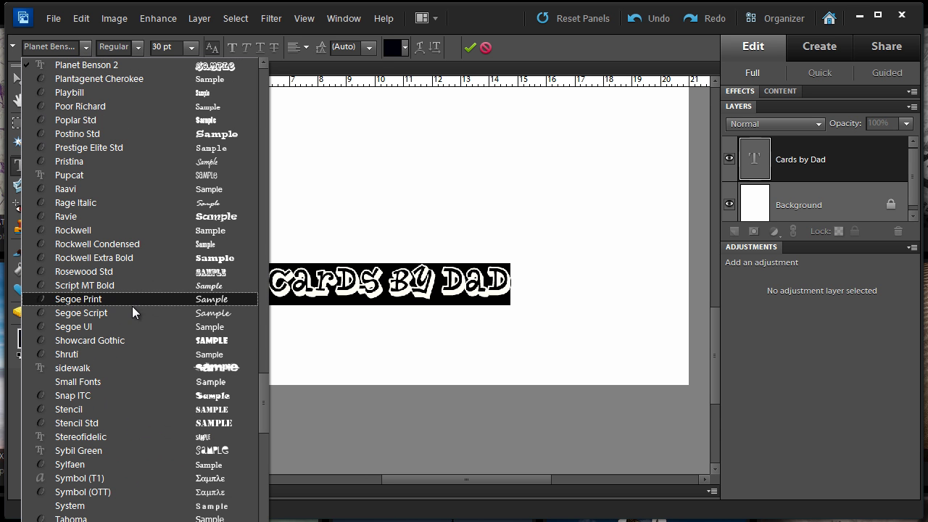
{"action": "left_click", "coordinate": [102, 339]}
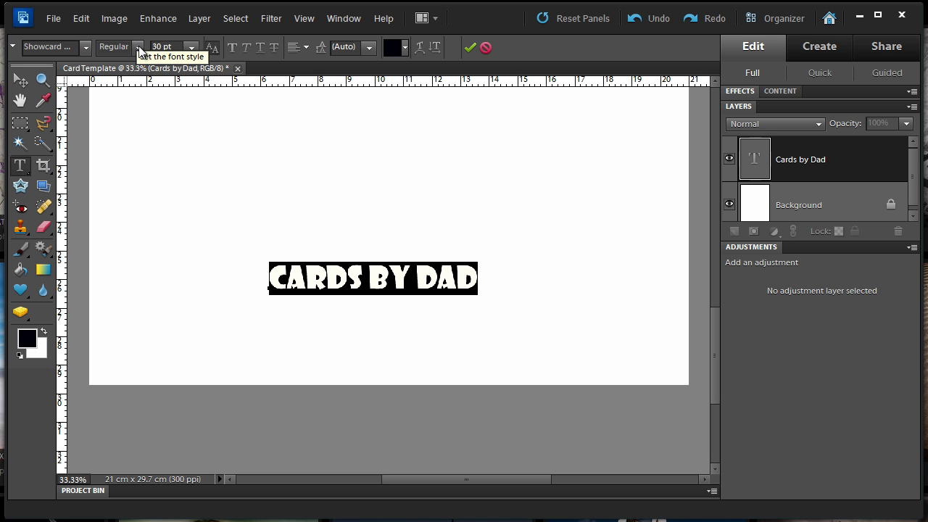
{"action": "left_click", "coordinate": [190, 47]}
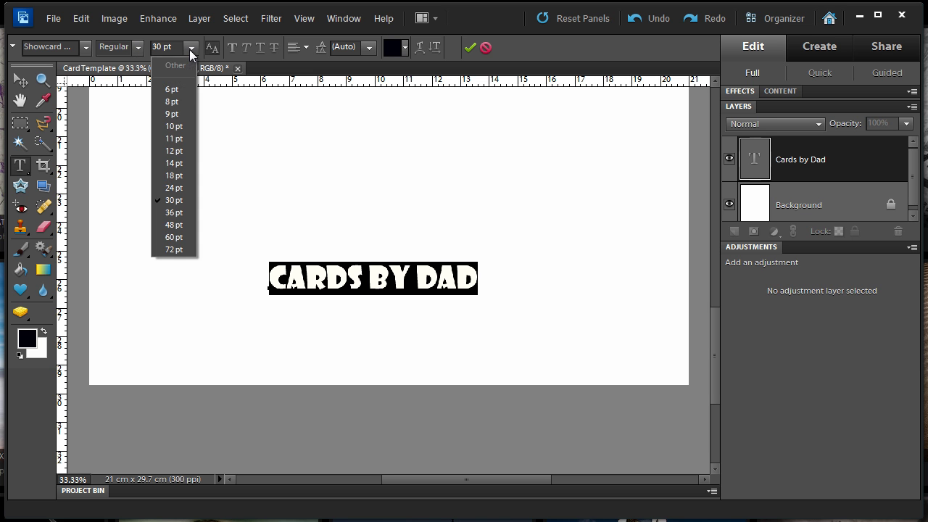
{"action": "left_click", "coordinate": [173, 211]}
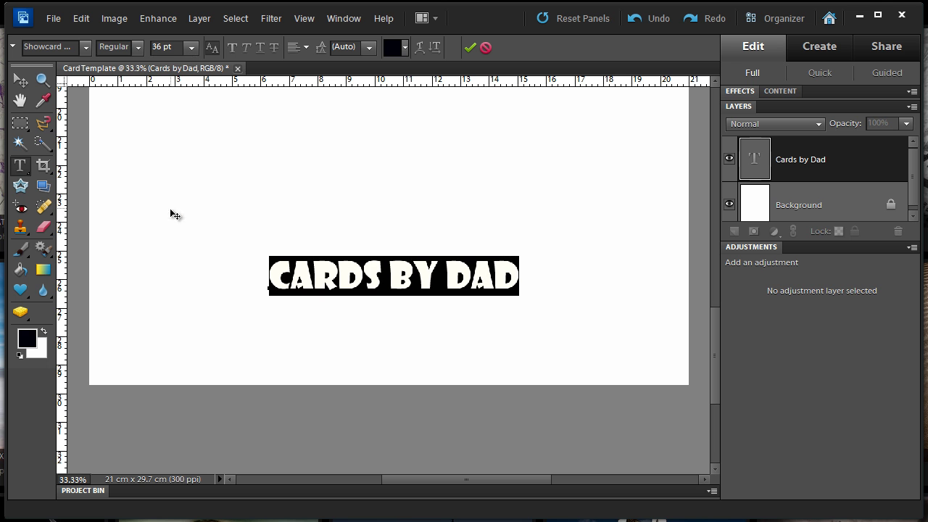
{"action": "left_click_drag", "start_coordinate": [377, 325], "coordinate": [383, 347]}
Commit the title, move it down toward the page bottom, and toggle its visibility to check.
{"action": "key", "text": "ctrl+Return"}
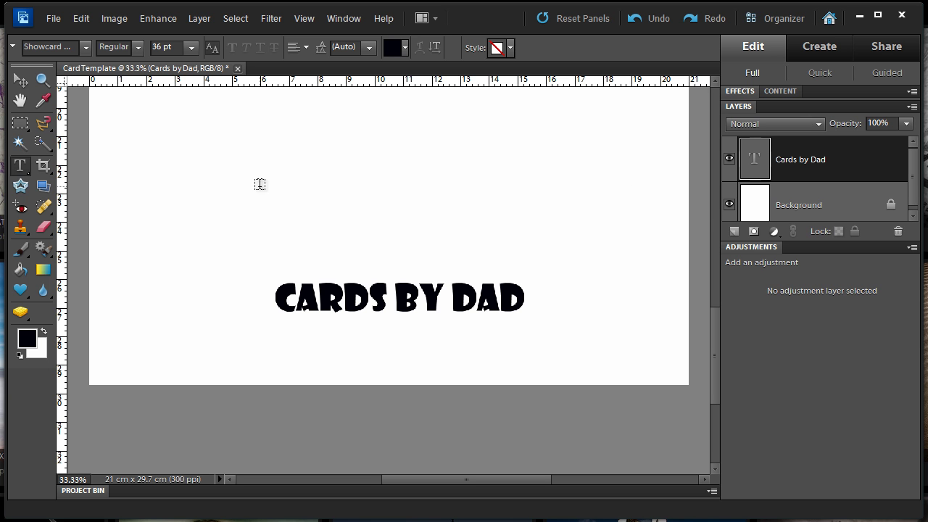
{"action": "left_click", "coordinate": [21, 83]}
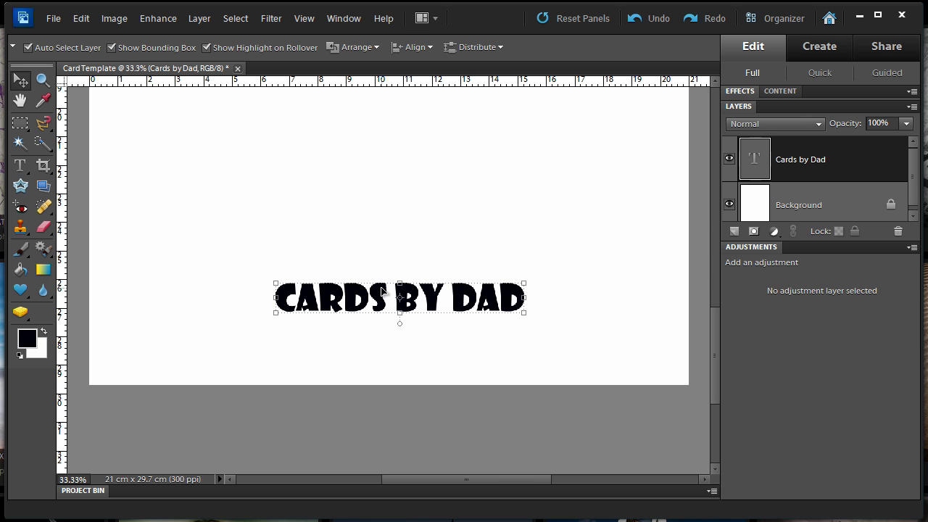
{"action": "left_click_drag", "start_coordinate": [384, 303], "coordinate": [382, 342]}
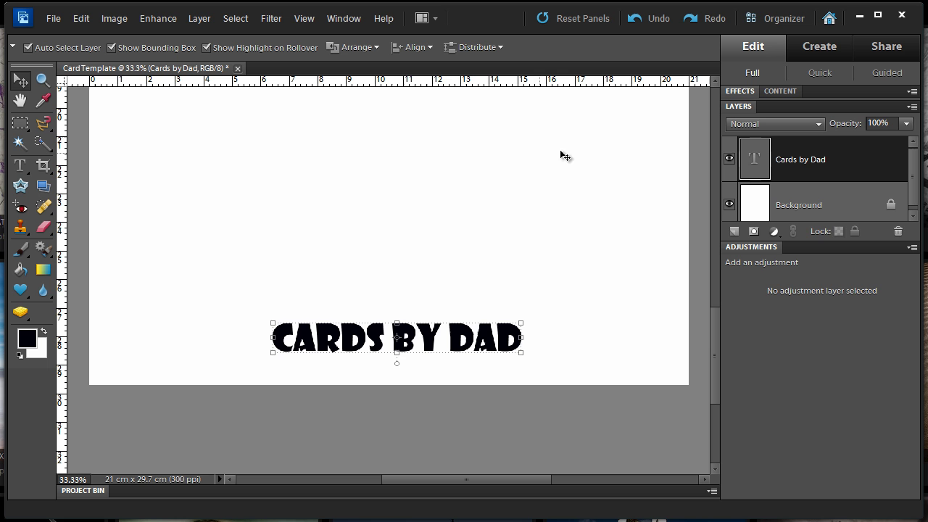
{"action": "left_click", "coordinate": [729, 159]}
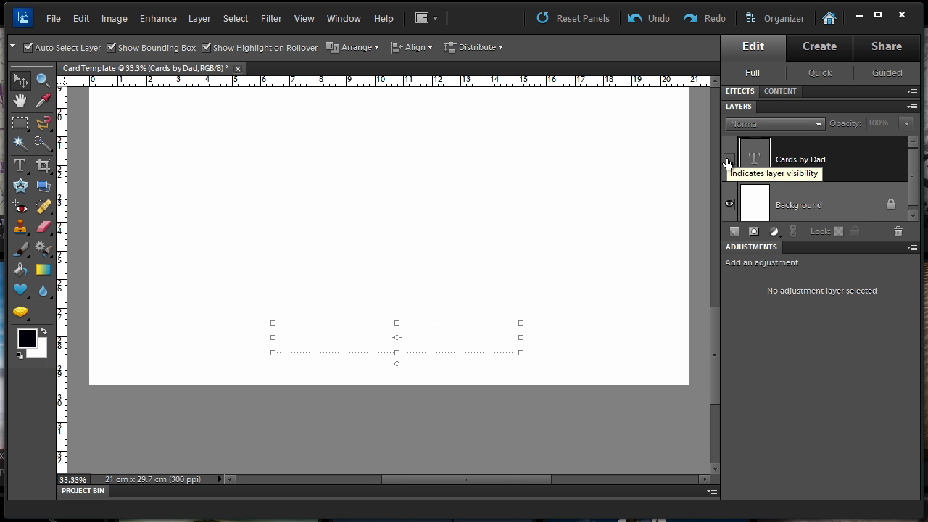
{"action": "left_click", "coordinate": [728, 159]}
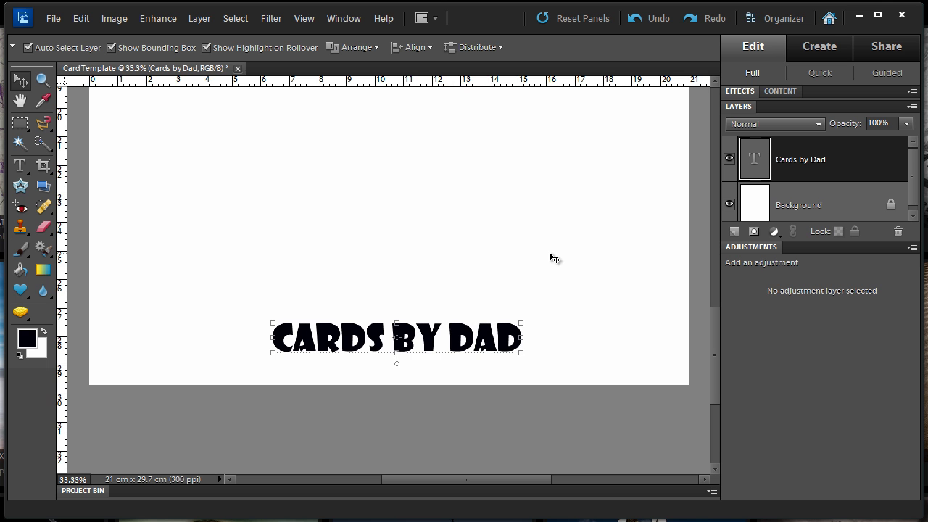
{"action": "key", "text": "ctrl+minus"}
{"action": "key", "text": "ctrl+minus"}
{"action": "key", "text": "ctrl+minus"}
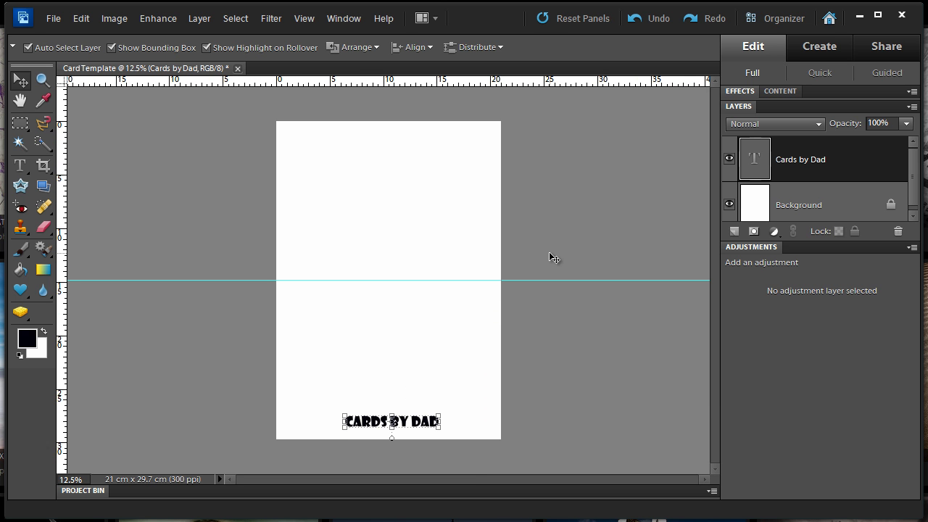
Nudge the title slightly left and up so it sits centred above the bottom edge.
{"action": "left_click", "coordinate": [401, 402]}
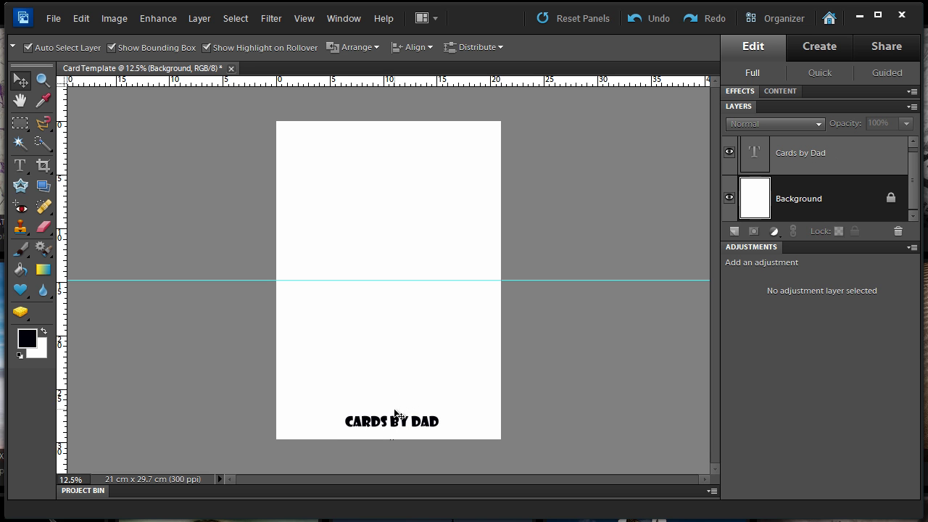
{"action": "left_click_drag", "start_coordinate": [394, 422], "coordinate": [390, 419]}
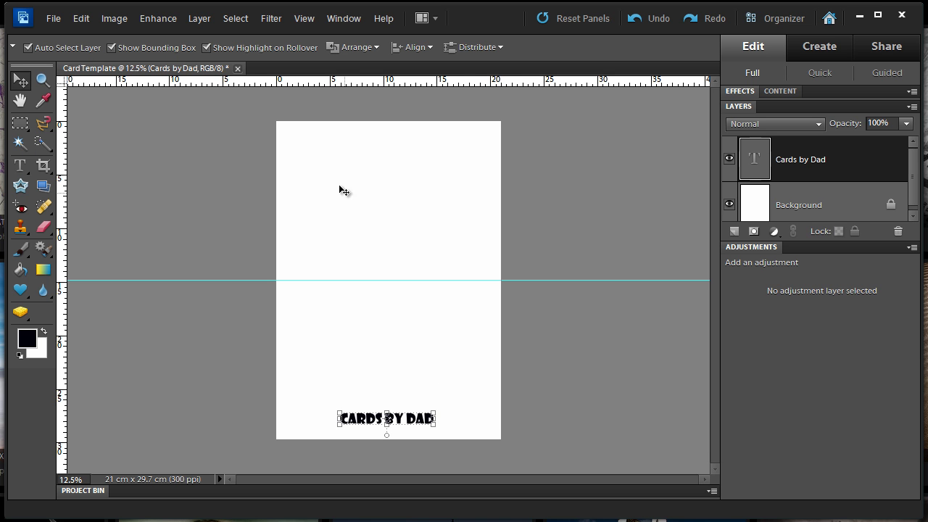
Rotate the whole page 180° so the title sits upside down at the top.
{"action": "left_click", "coordinate": [115, 18]}
{"action": "mouse_move", "coordinate": [141, 35]}
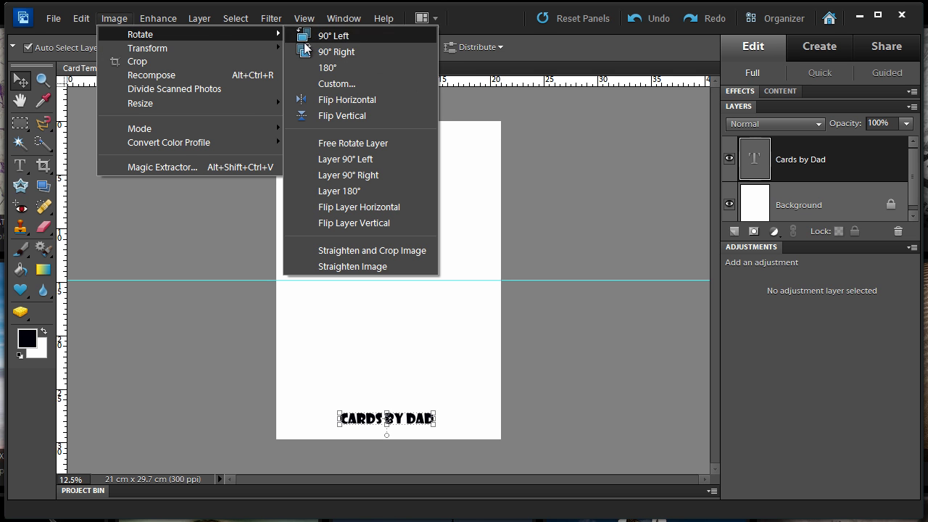
{"action": "left_click", "coordinate": [329, 66]}
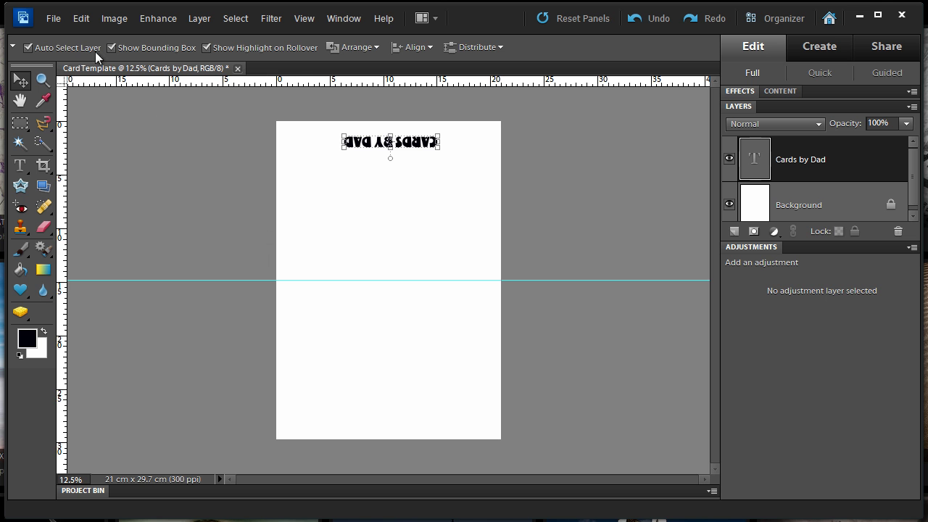
{"action": "left_click", "coordinate": [55, 19]}
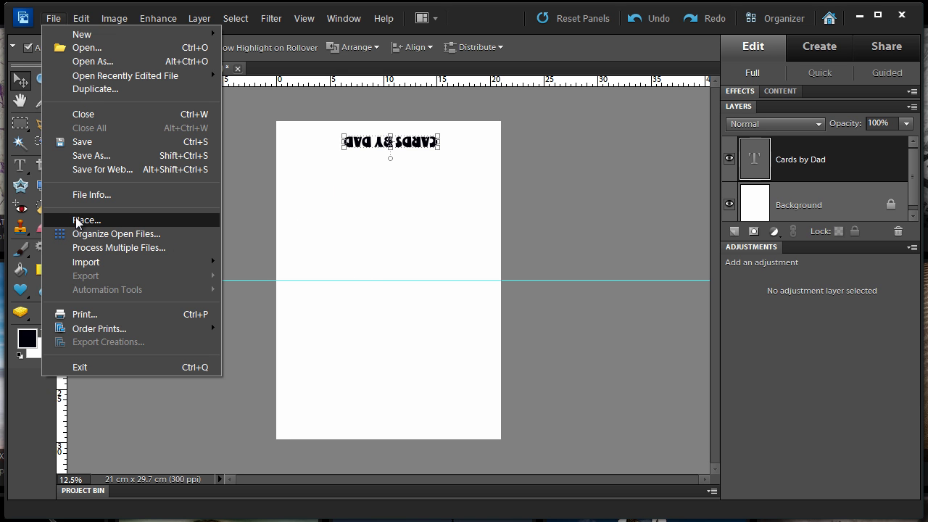
With the Background layer selected, begin placing a photo into the card.
{"action": "left_click", "coordinate": [605, 228]}
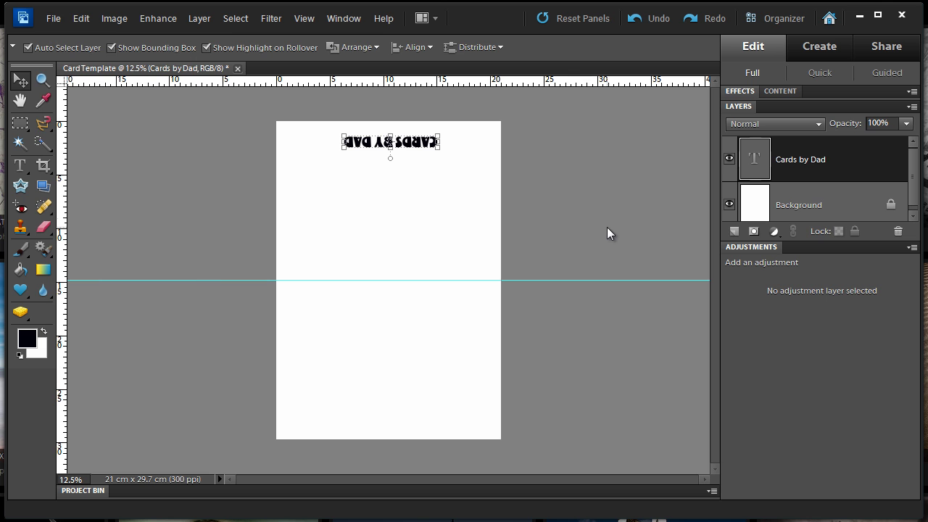
{"action": "left_click", "coordinate": [771, 210]}
{"action": "left_click", "coordinate": [53, 21]}
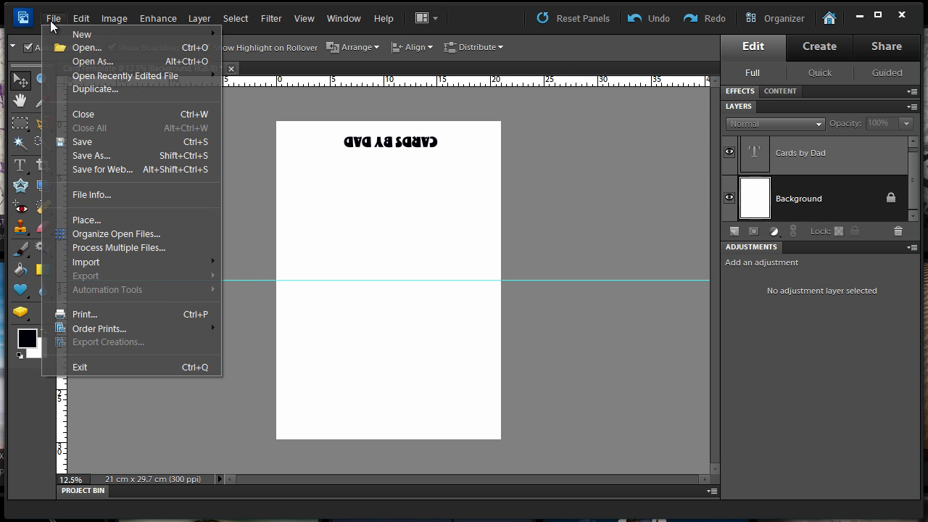
{"action": "left_click", "coordinate": [83, 224]}
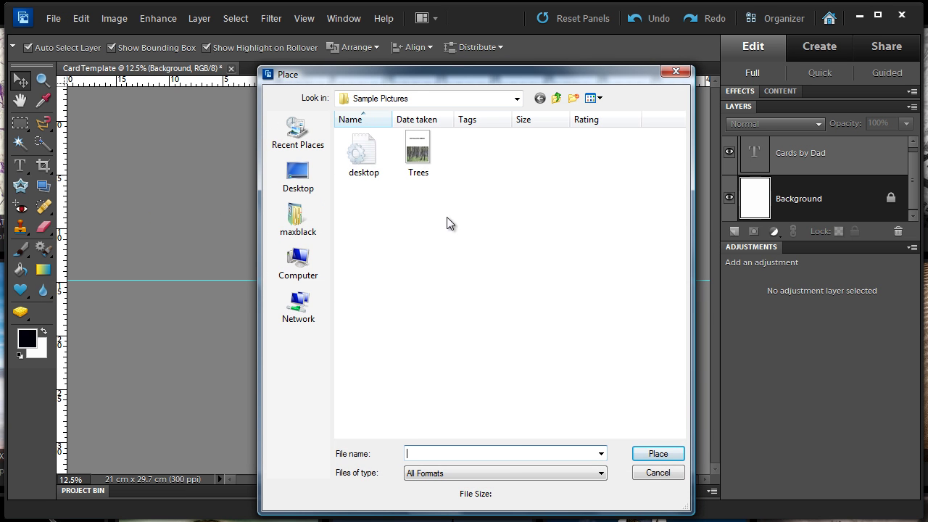
Place the Manchester-2467 photo from the Photodeck > 16 Jan 2 folder onto the card.
{"action": "left_click", "coordinate": [556, 98]}
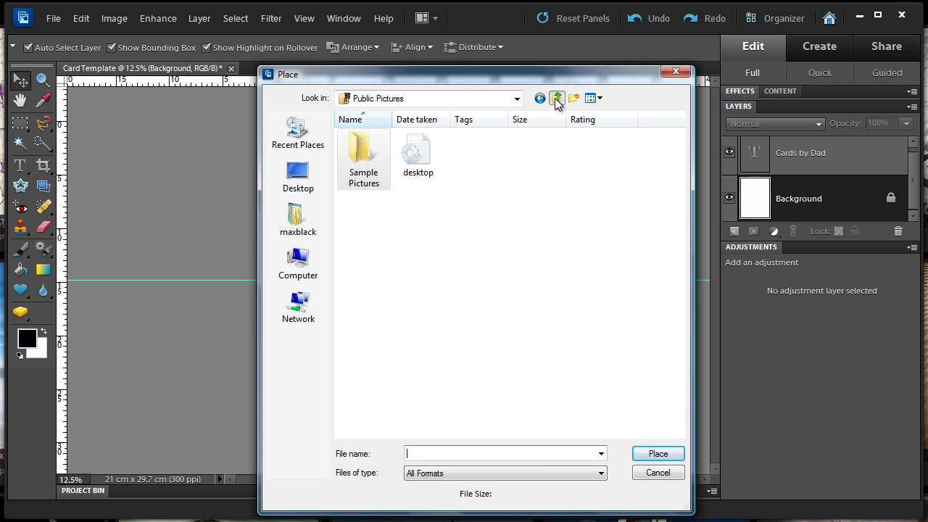
{"action": "left_click", "coordinate": [556, 98]}
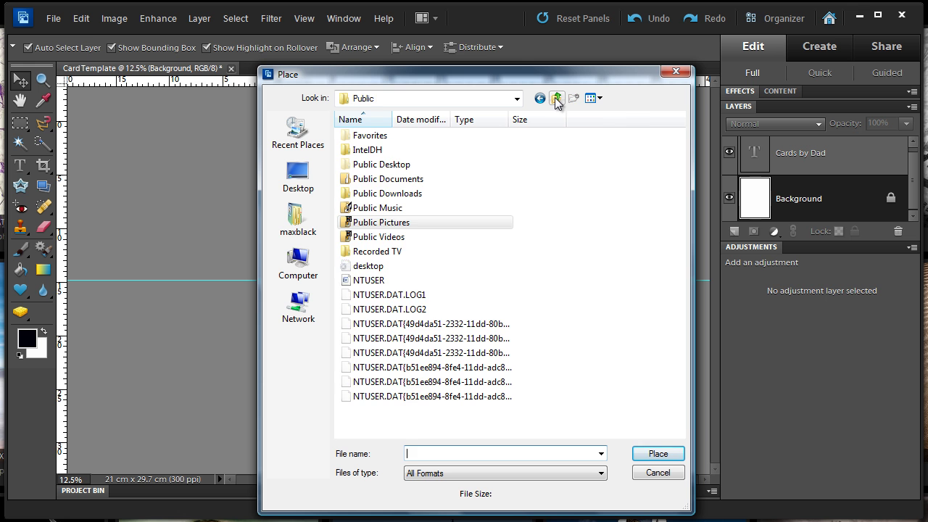
{"action": "left_click", "coordinate": [295, 191]}
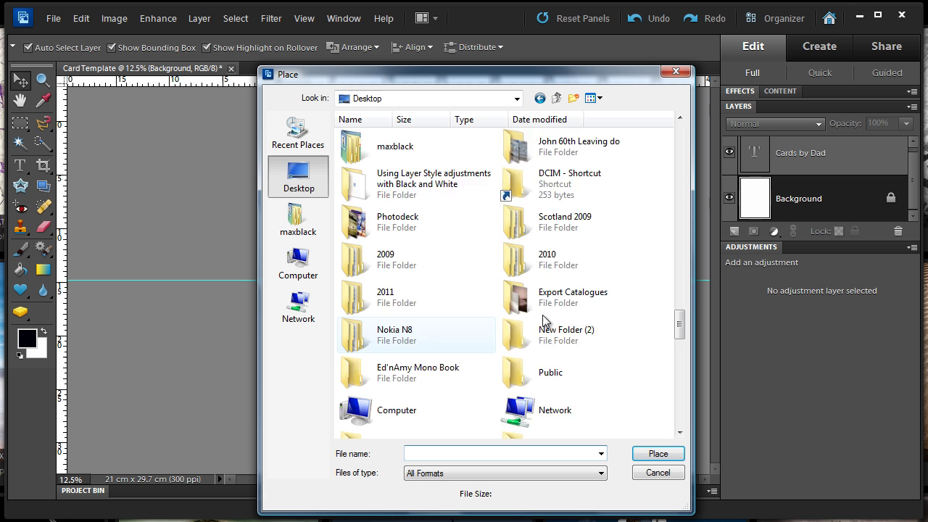
{"action": "double_click", "coordinate": [349, 279]}
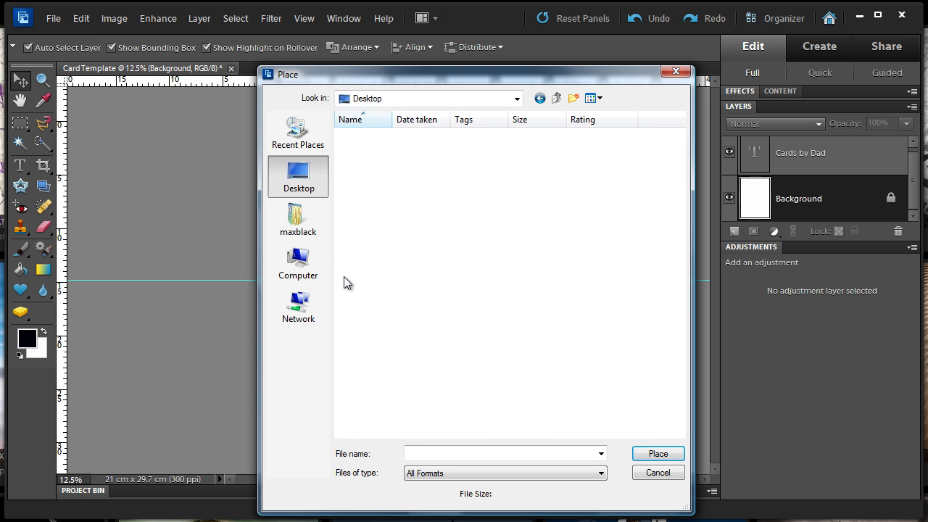
{"action": "double_click", "coordinate": [443, 304]}
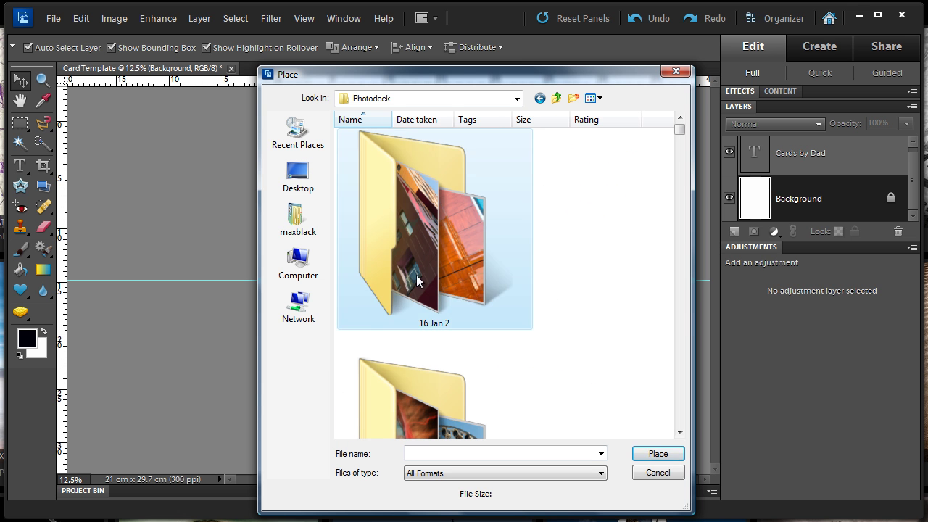
{"action": "left_click", "coordinate": [451, 285]}
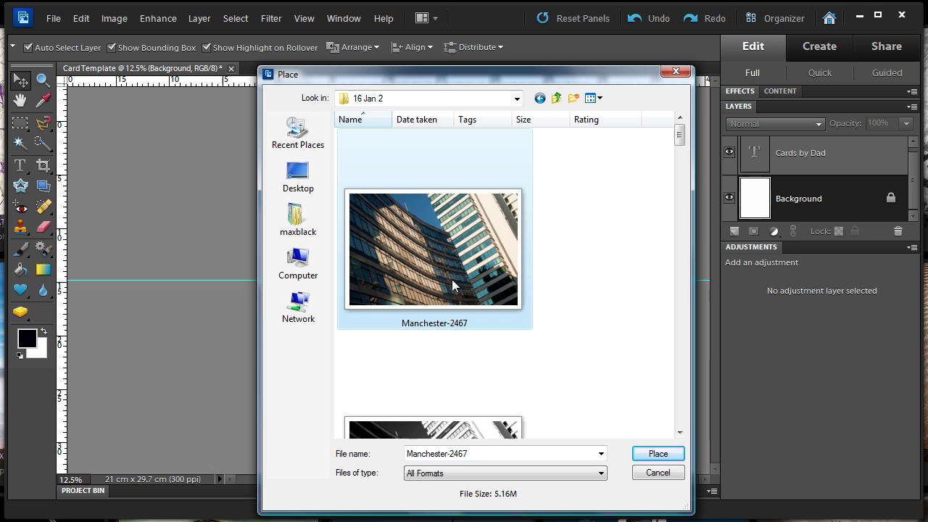
{"action": "left_click", "coordinate": [655, 461]}
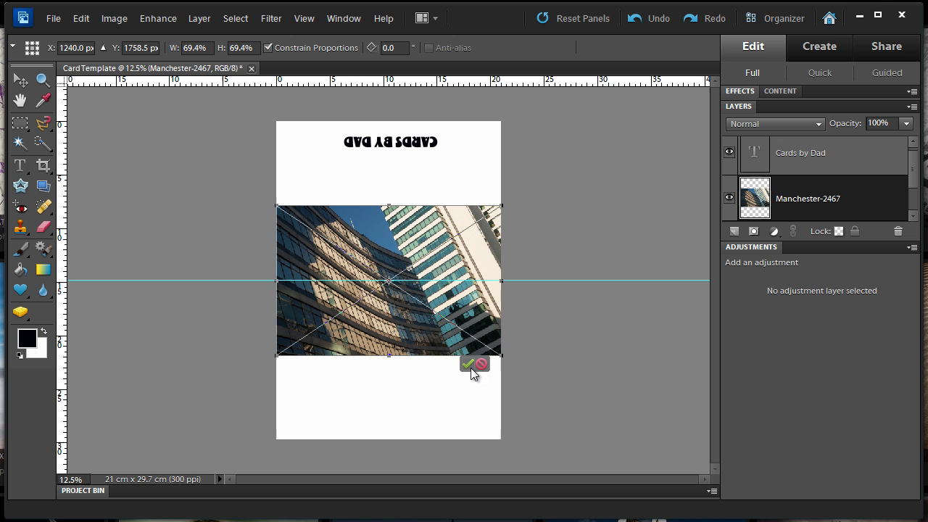
Move the building photo below the guide and scale it to 74.1% to fill the lower half.
{"action": "left_click_drag", "start_coordinate": [402, 250], "coordinate": [398, 321]}
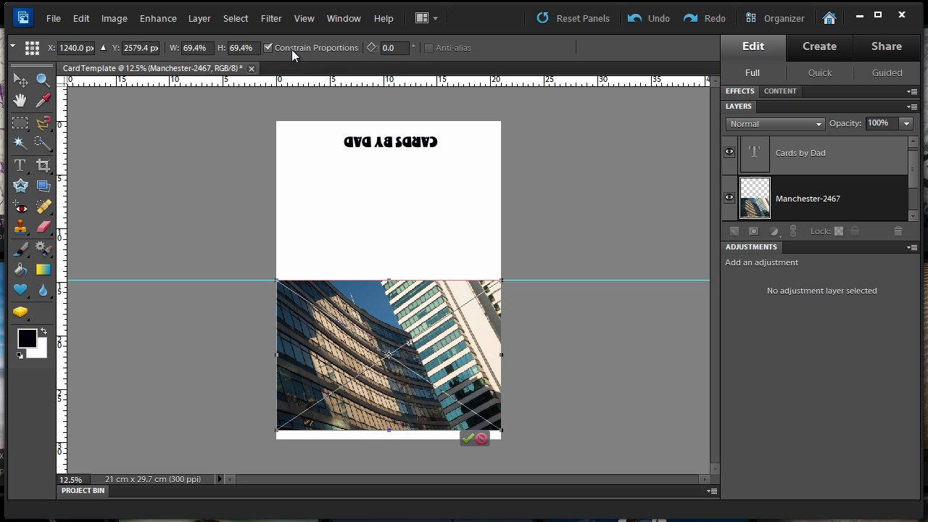
{"action": "left_click", "coordinate": [267, 48]}
{"action": "left_click", "coordinate": [268, 48]}
{"action": "left_click_drag", "start_coordinate": [279, 432], "coordinate": [263, 444]}
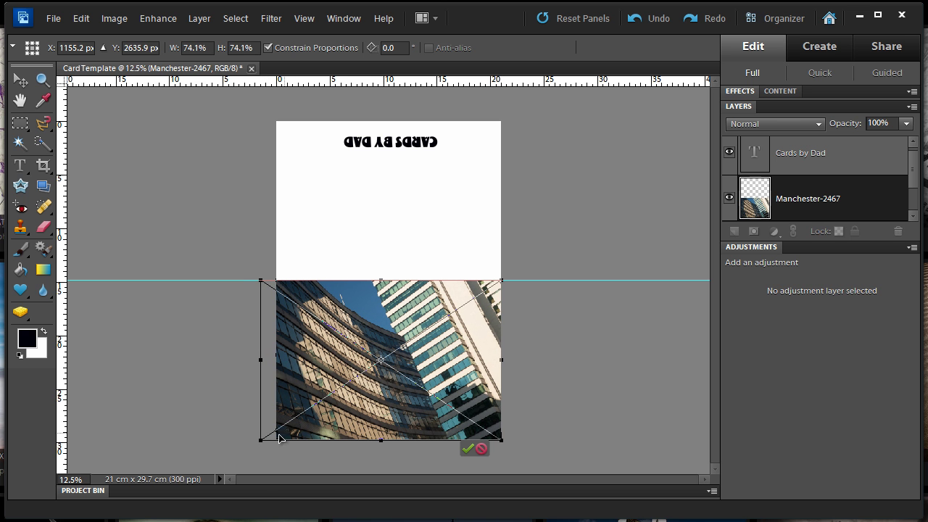
{"action": "left_click_drag", "start_coordinate": [359, 417], "coordinate": [370, 412]}
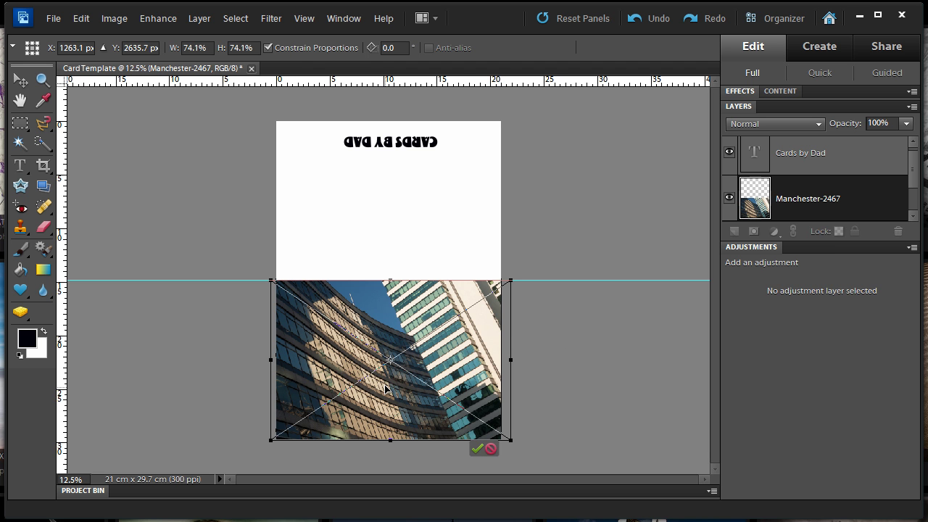
{"action": "key", "text": "Return"}
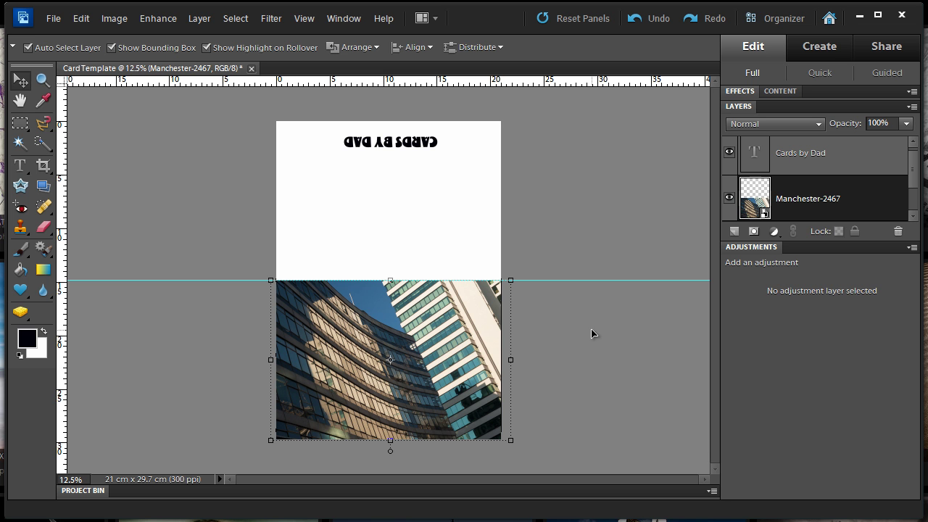
With the Cards by Dad layer selected, flatten the image into one Background layer.
{"action": "left_click", "coordinate": [819, 154]}
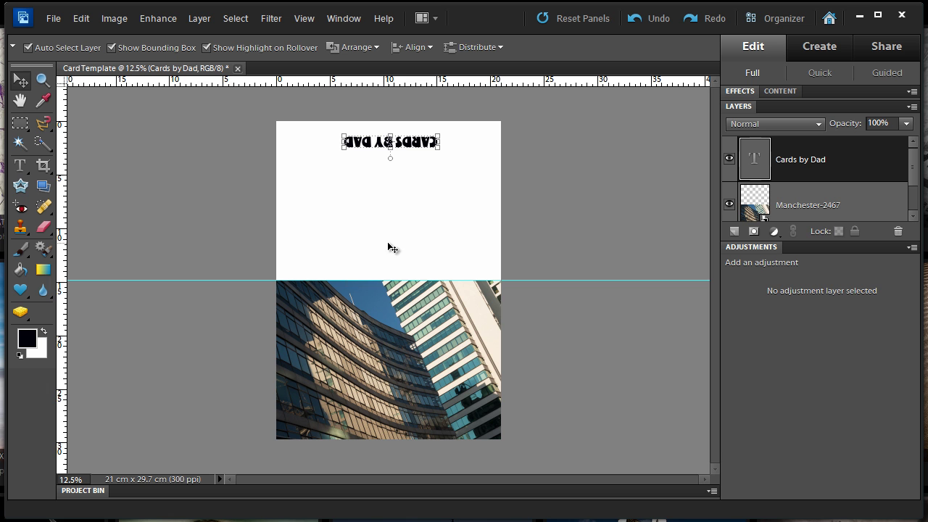
{"action": "left_click", "coordinate": [199, 19]}
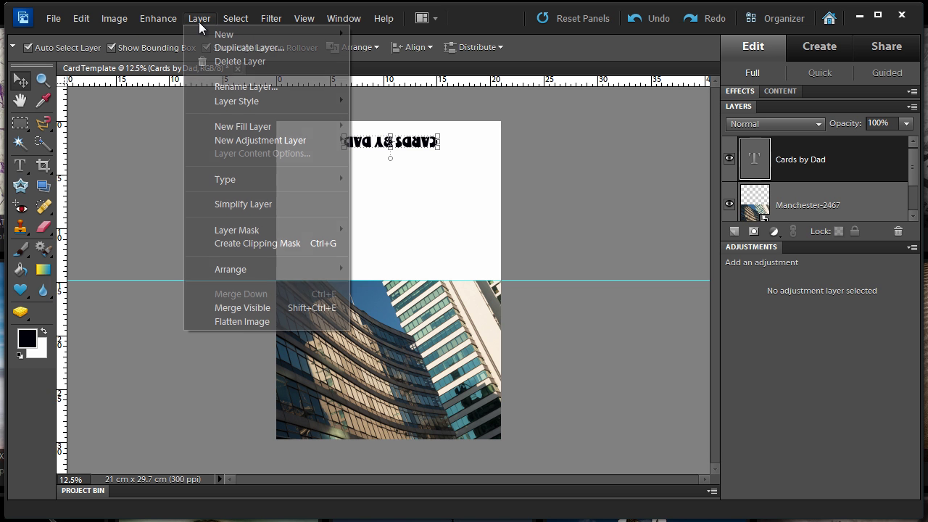
{"action": "left_click", "coordinate": [236, 322]}
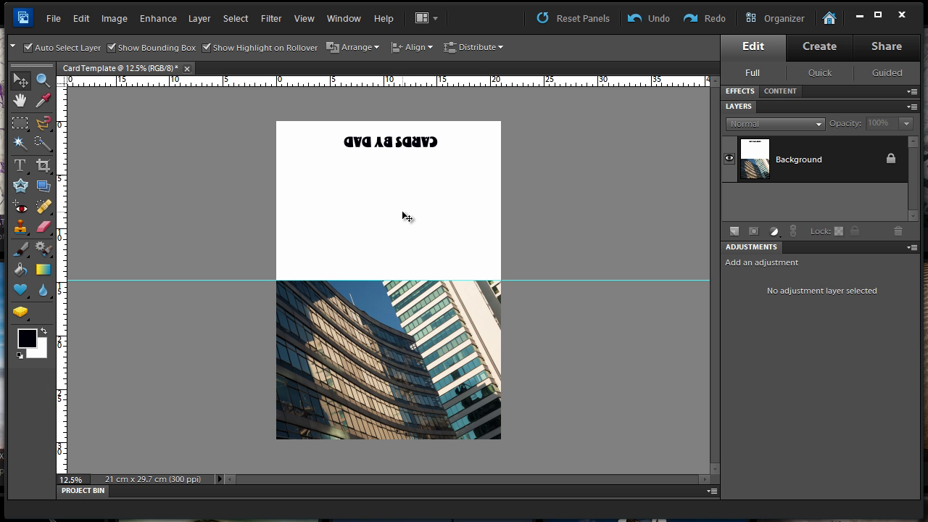
{"action": "left_click", "coordinate": [54, 19]}
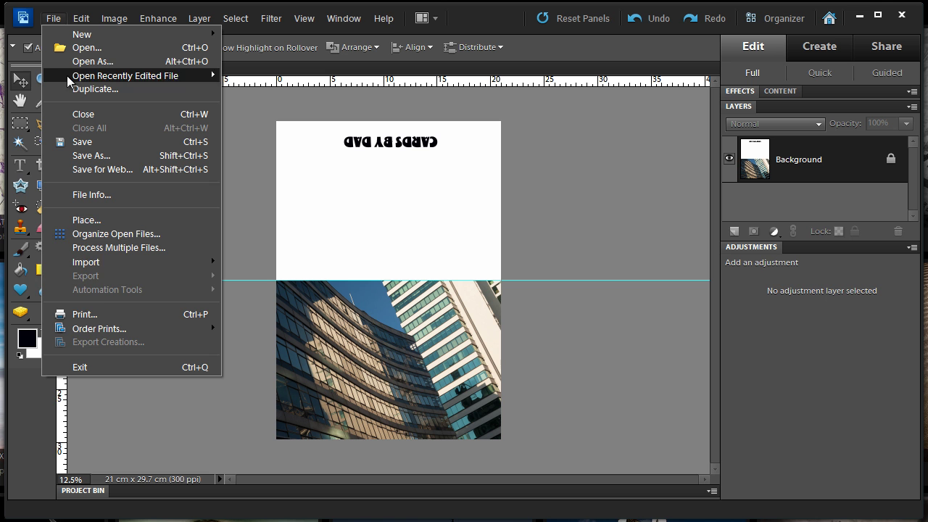
In Print, keep the Canon iP6700D and choose Glossy Photo Paper from the Auto Sheet Feeder.
{"action": "left_click", "coordinate": [113, 318]}
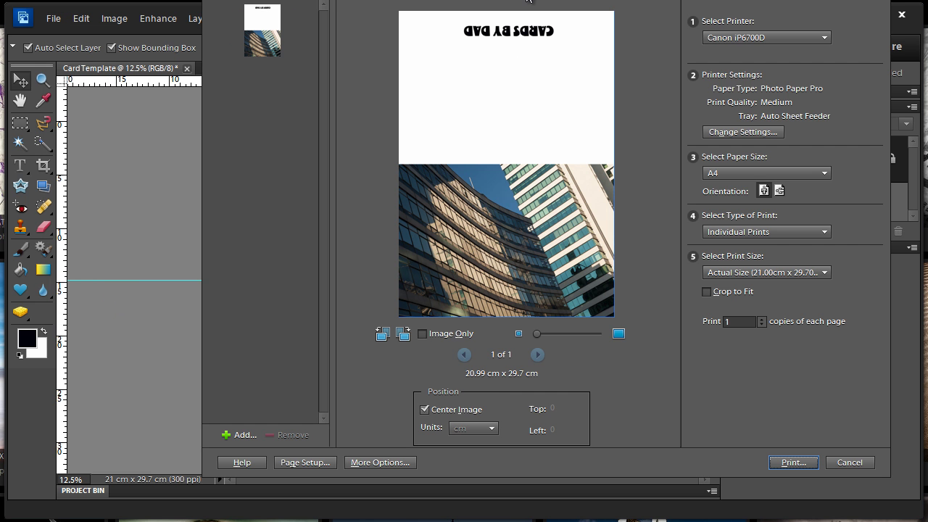
{"action": "left_click_drag", "start_coordinate": [525, 0], "coordinate": [471, 28]}
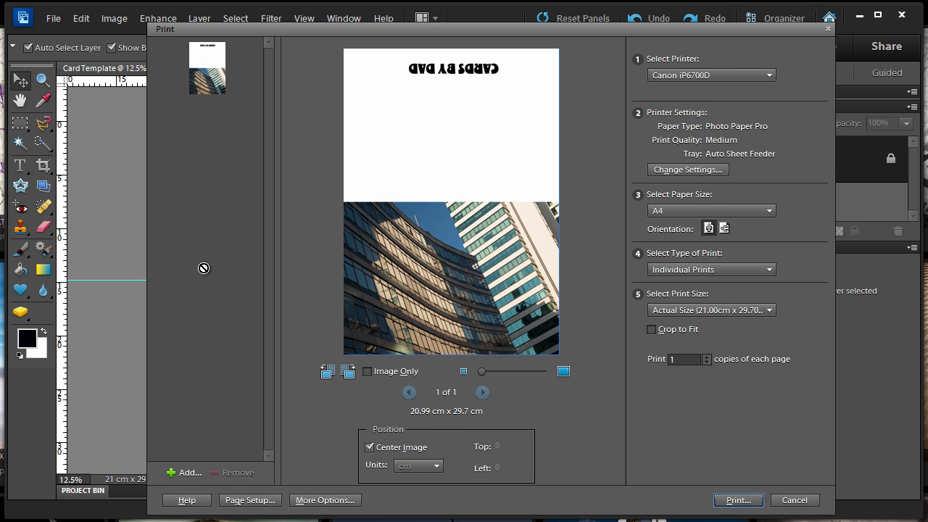
{"action": "left_click", "coordinate": [767, 75]}
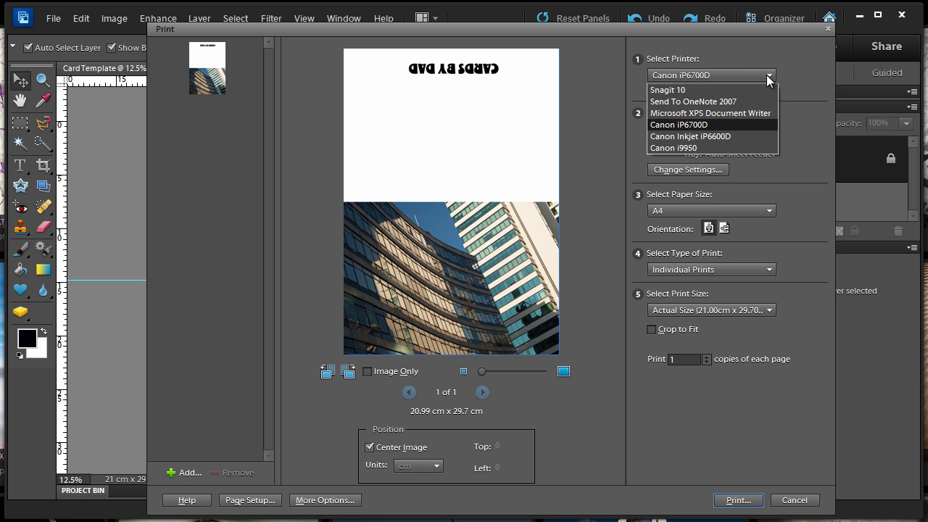
{"action": "left_click", "coordinate": [767, 77]}
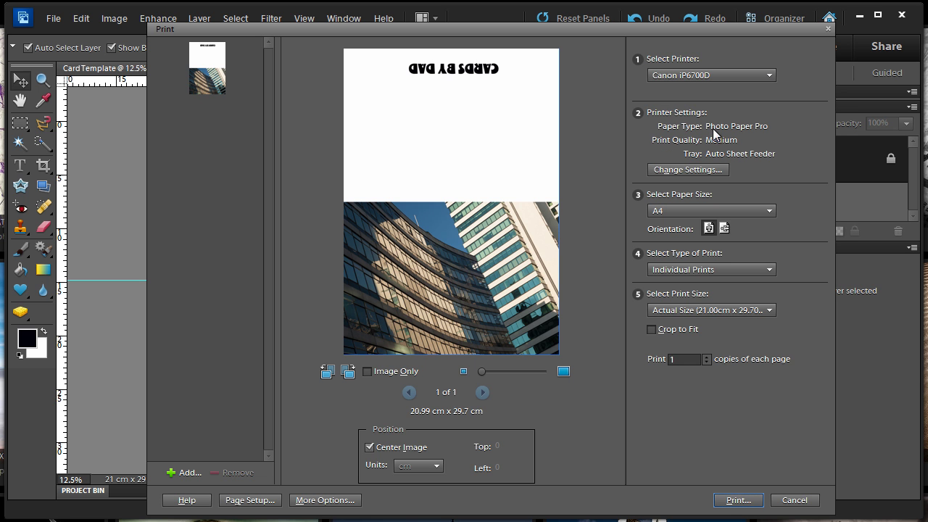
{"action": "left_click", "coordinate": [714, 172]}
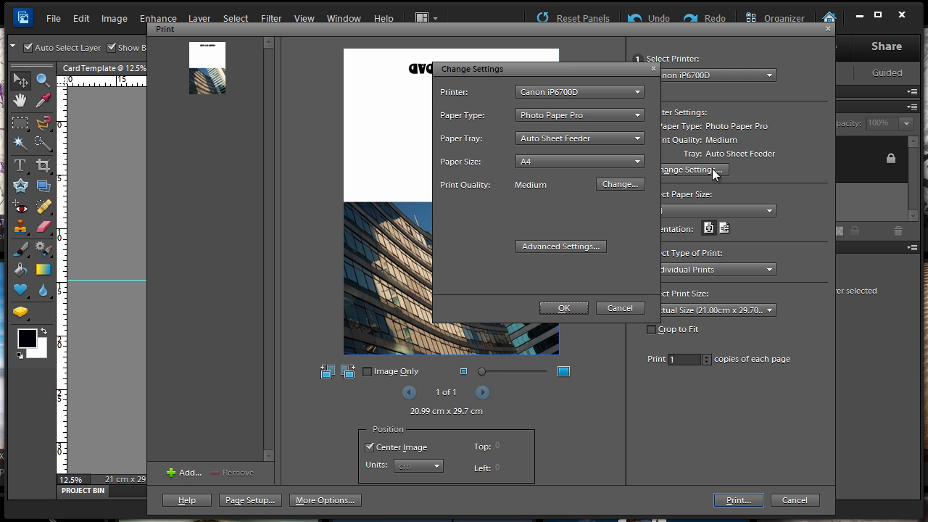
{"action": "left_click", "coordinate": [630, 116]}
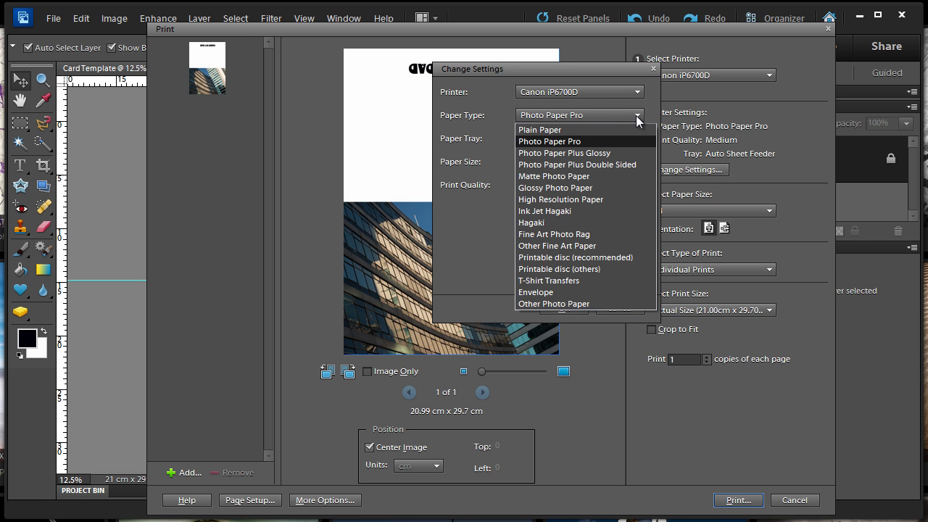
{"action": "left_click", "coordinate": [590, 187]}
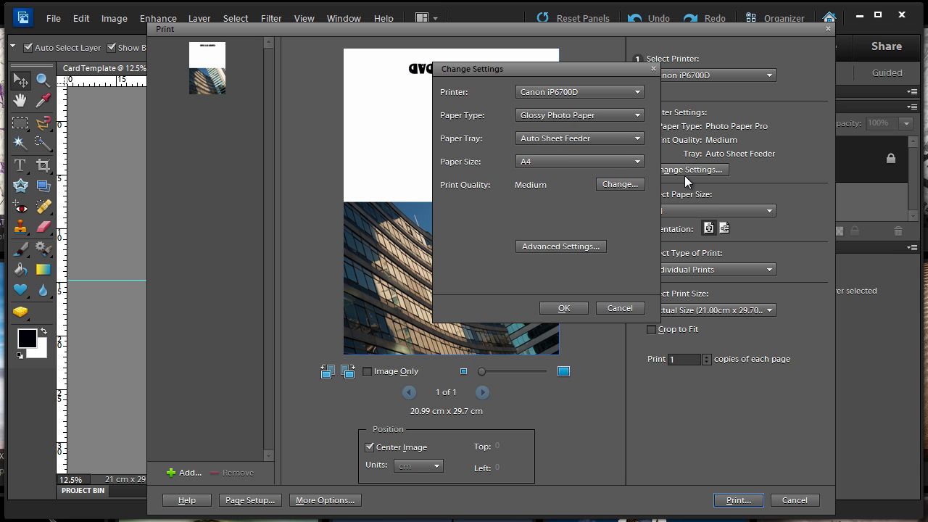
{"action": "left_click", "coordinate": [637, 138]}
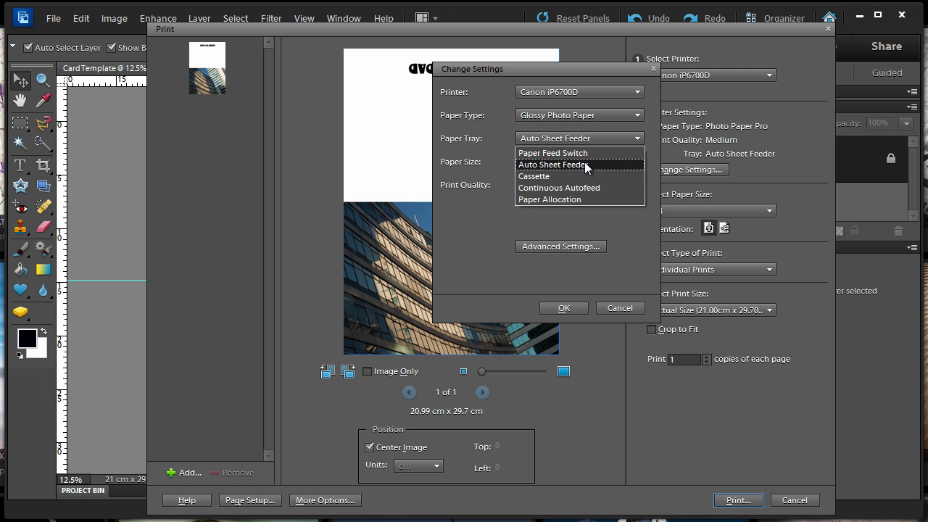
{"action": "left_click", "coordinate": [586, 166]}
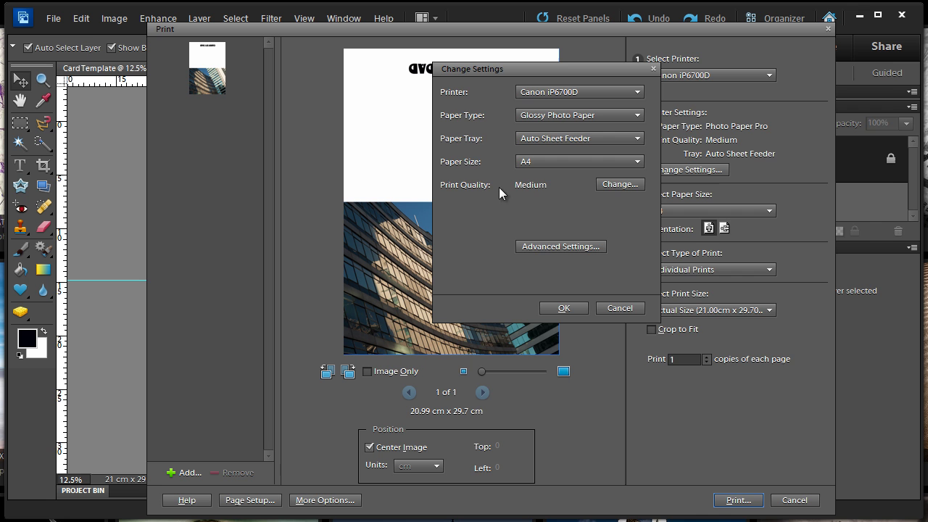
Set the Canon printer's print quality to High and confirm the printer settings.
{"action": "left_click", "coordinate": [617, 184]}
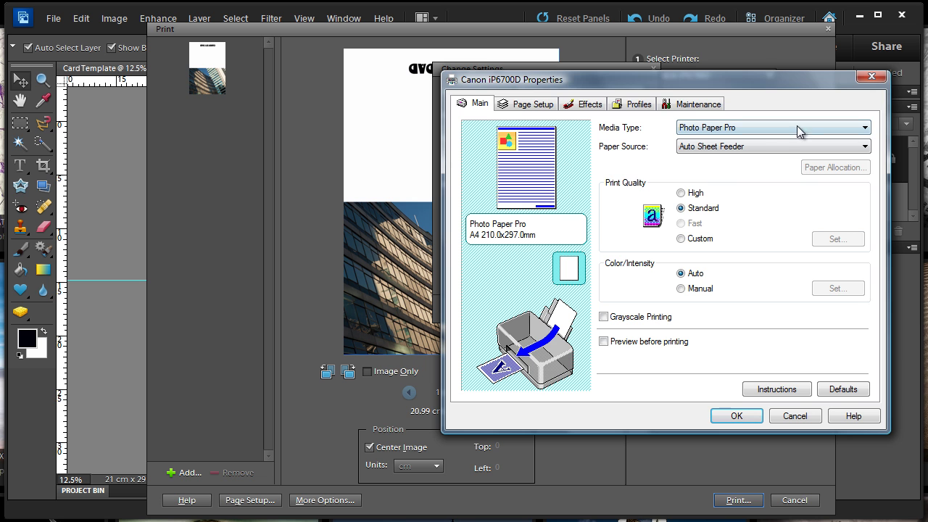
{"action": "left_click", "coordinate": [680, 193]}
{"action": "left_click", "coordinate": [530, 108]}
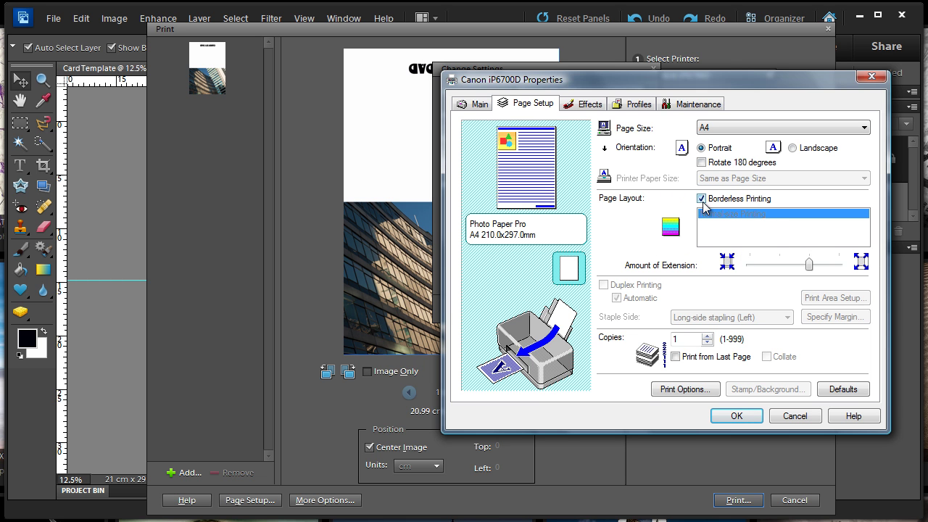
{"action": "left_click", "coordinate": [737, 415]}
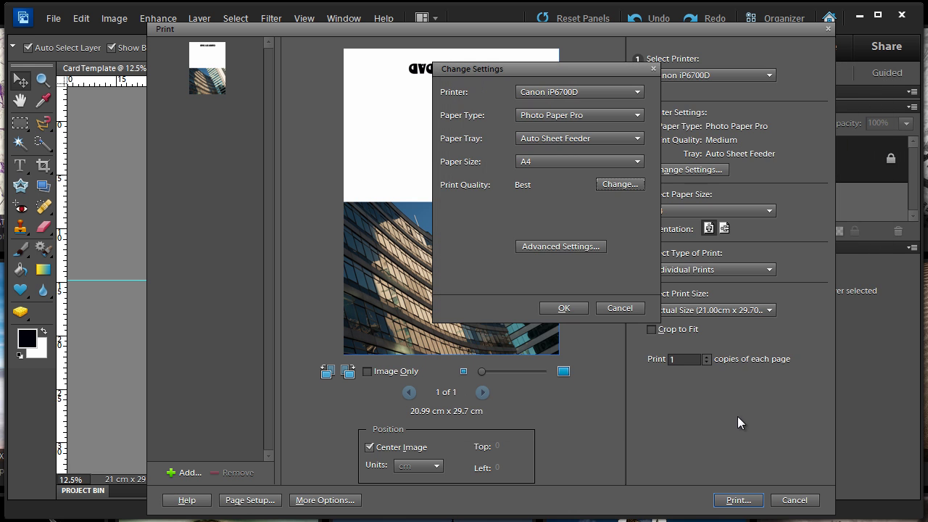
{"action": "left_click", "coordinate": [564, 308]}
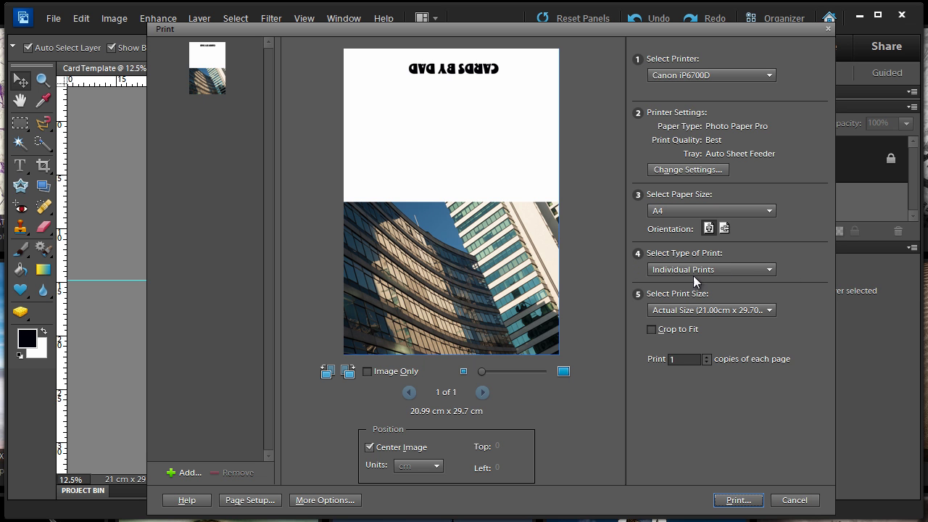
{"action": "left_click", "coordinate": [770, 310]}
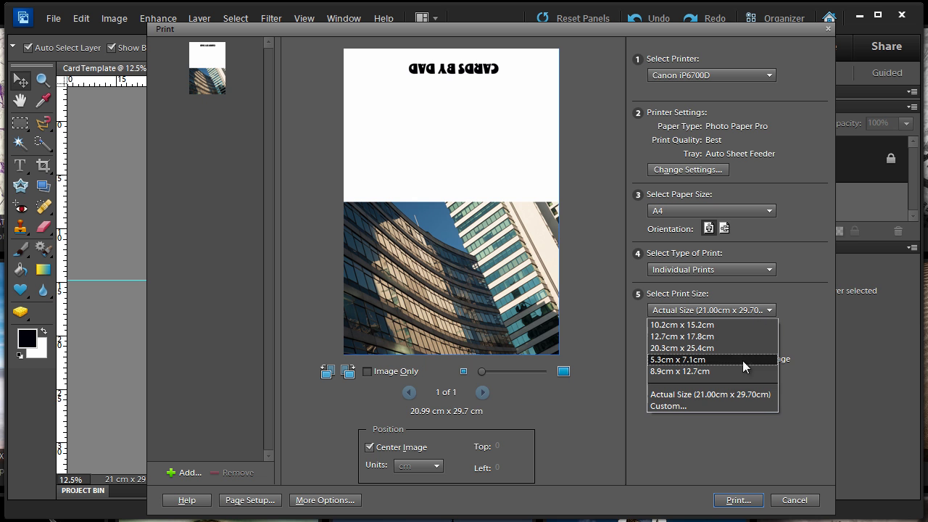
{"action": "left_click", "coordinate": [668, 395]}
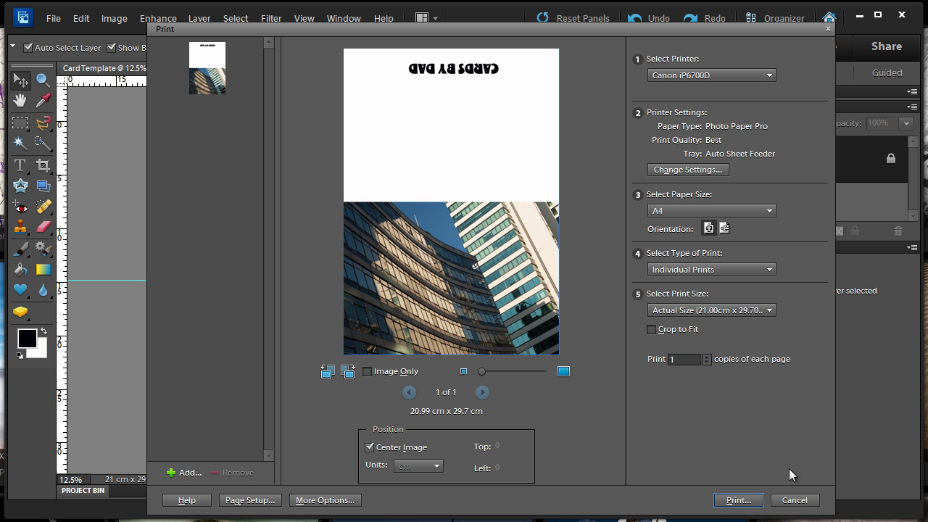
Close the print settings without printing and save the card as JPEG 'Manchester Card'.
{"action": "left_click", "coordinate": [794, 500]}
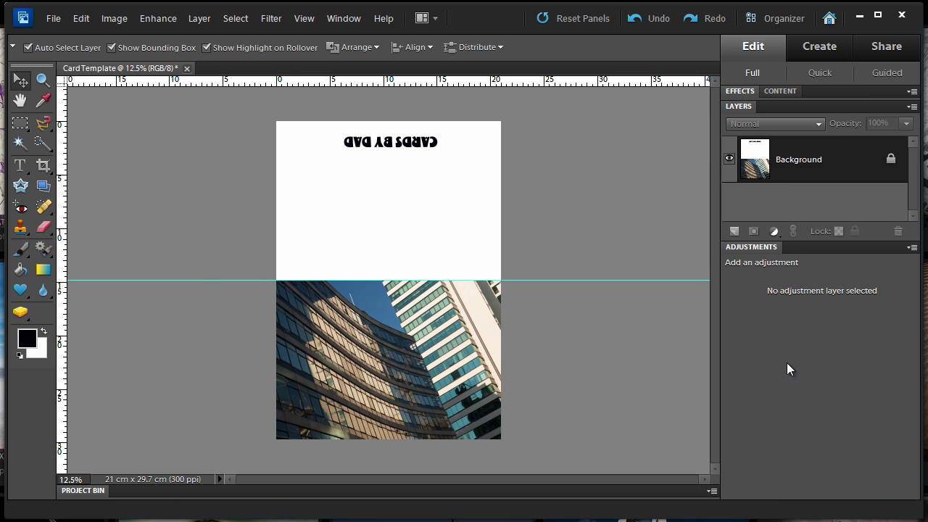
{"action": "left_click", "coordinate": [50, 19]}
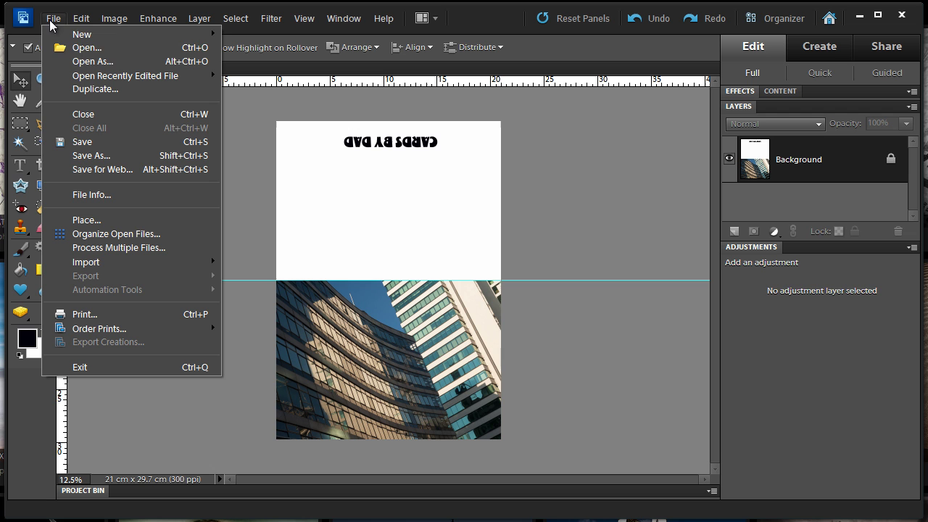
{"action": "left_click", "coordinate": [99, 155]}
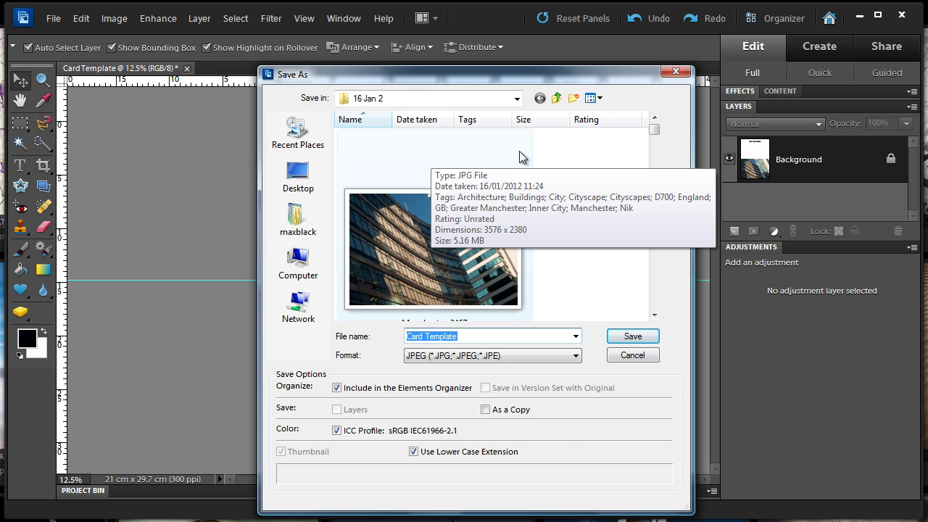
{"action": "type", "text": "Man"}
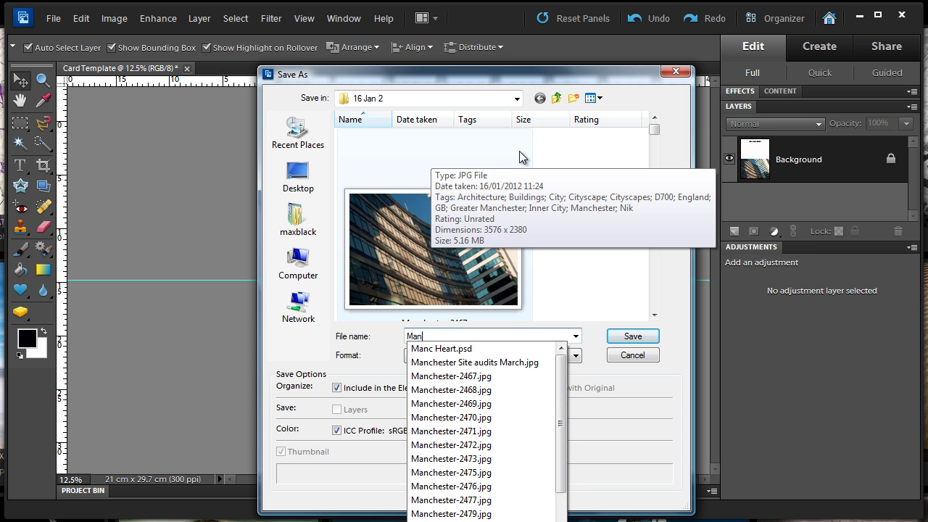
{"action": "type", "text": "chester Card"}
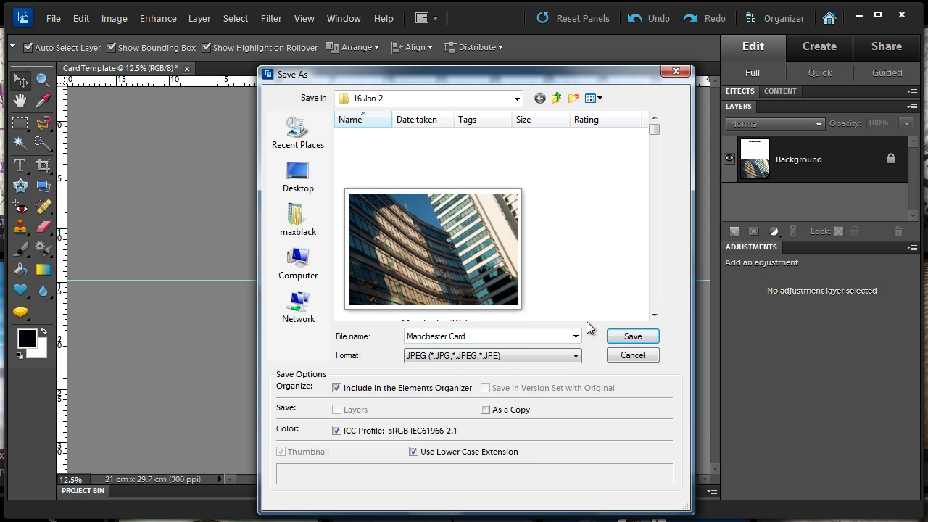
{"action": "left_click", "coordinate": [631, 336]}
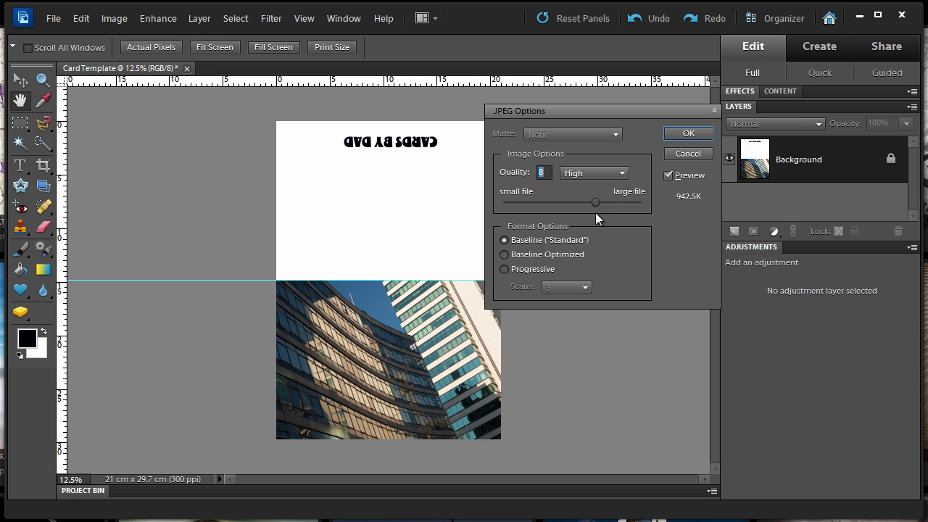
Choose the Maximum JPEG quality preset (10) and finish saving Manchester Card.jpg.
{"action": "left_click_drag", "start_coordinate": [595, 203], "coordinate": [640, 203]}
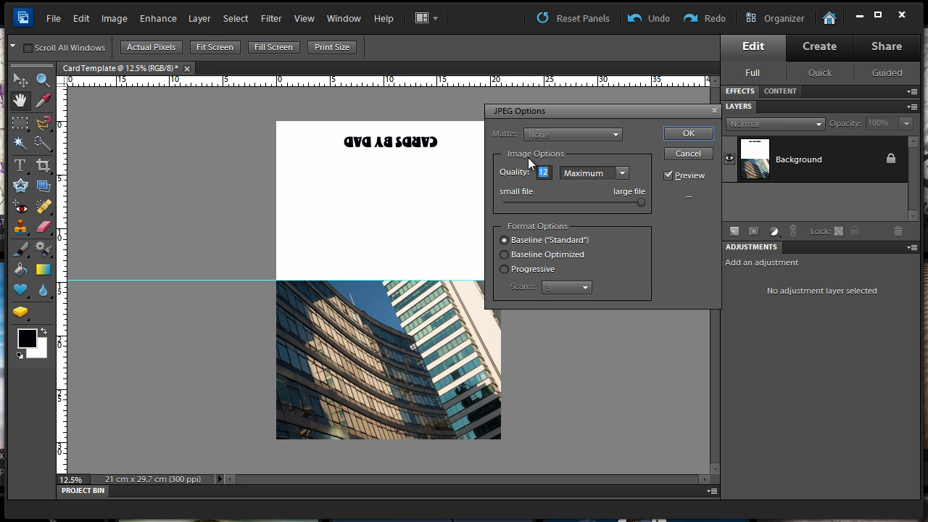
{"action": "left_click", "coordinate": [621, 173]}
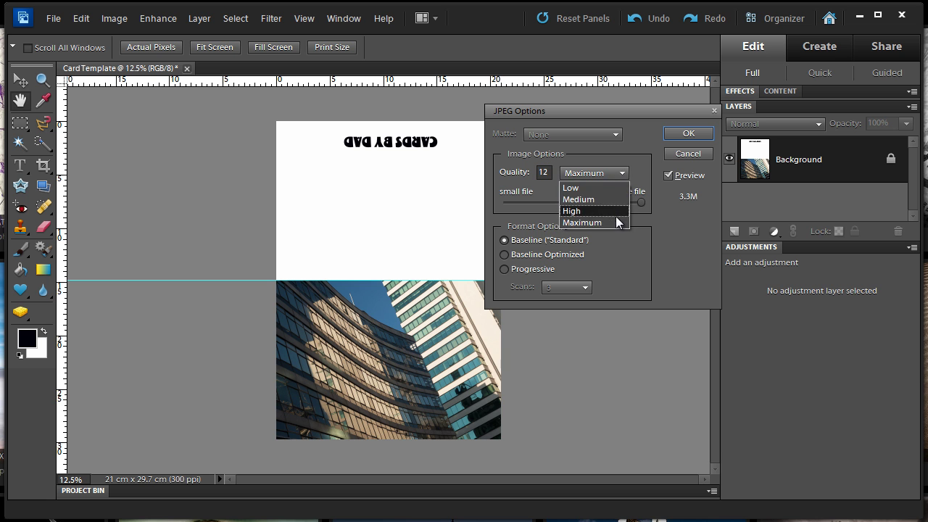
{"action": "left_click", "coordinate": [595, 187]}
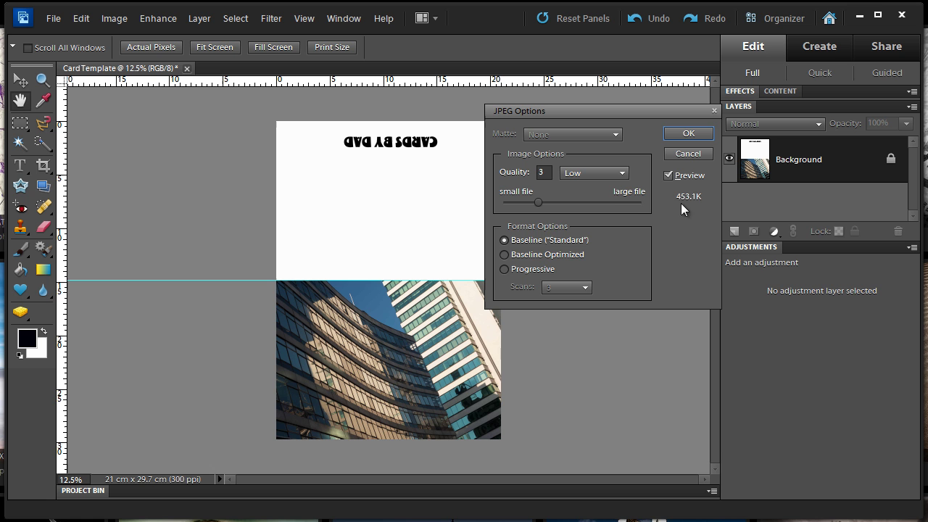
{"action": "left_click", "coordinate": [621, 172]}
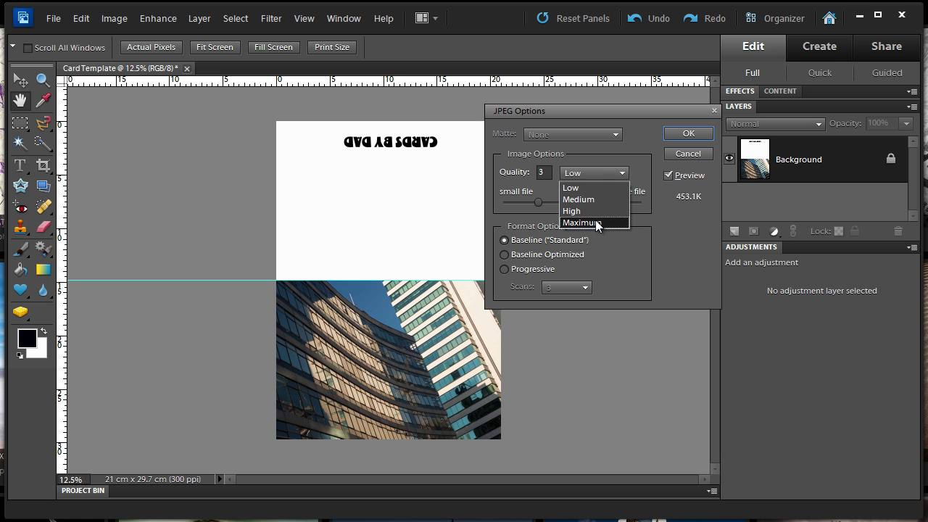
{"action": "left_click", "coordinate": [595, 220]}
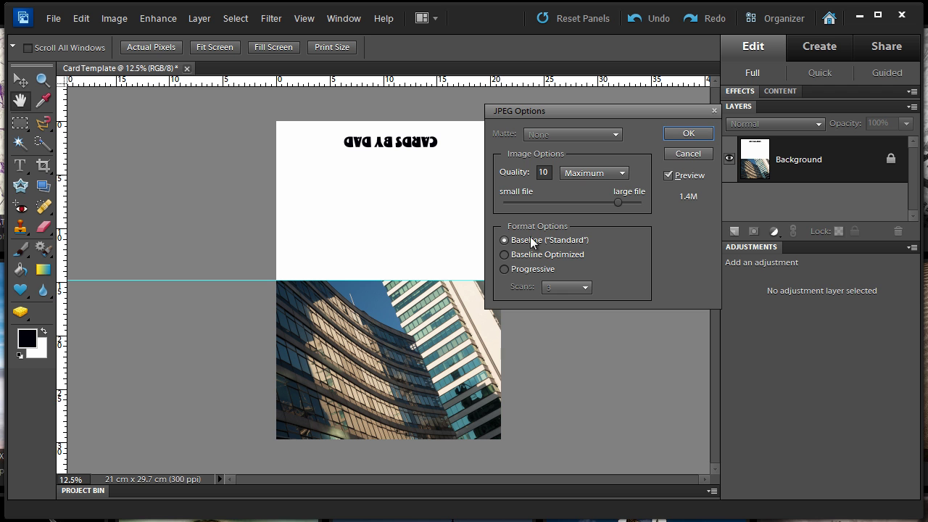
{"action": "left_click", "coordinate": [688, 133]}
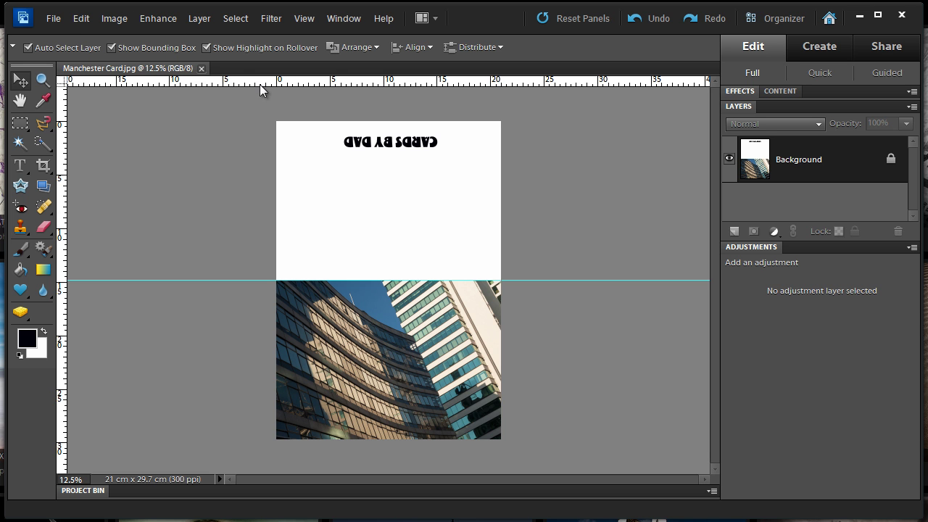
Browse the File > New submenu and dismiss it without choosing anything.
{"action": "left_click", "coordinate": [51, 19]}
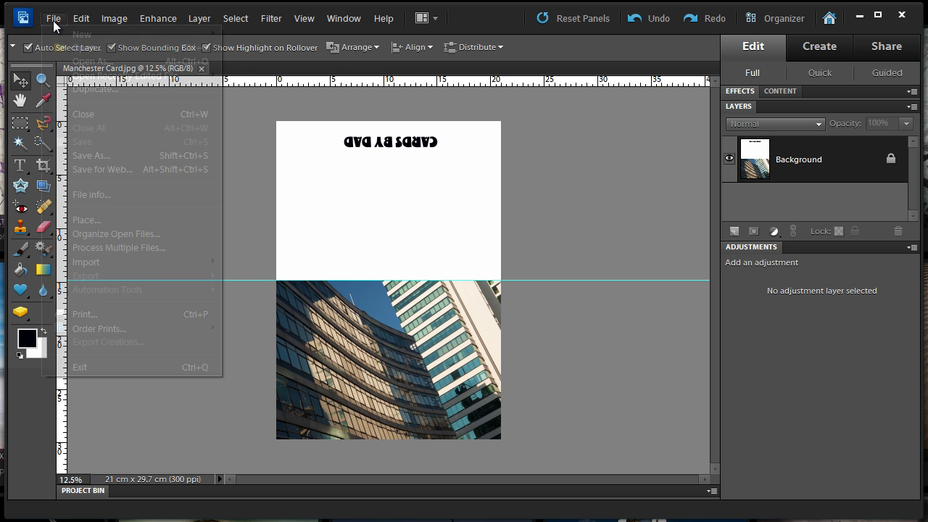
{"action": "mouse_move", "coordinate": [96, 42]}
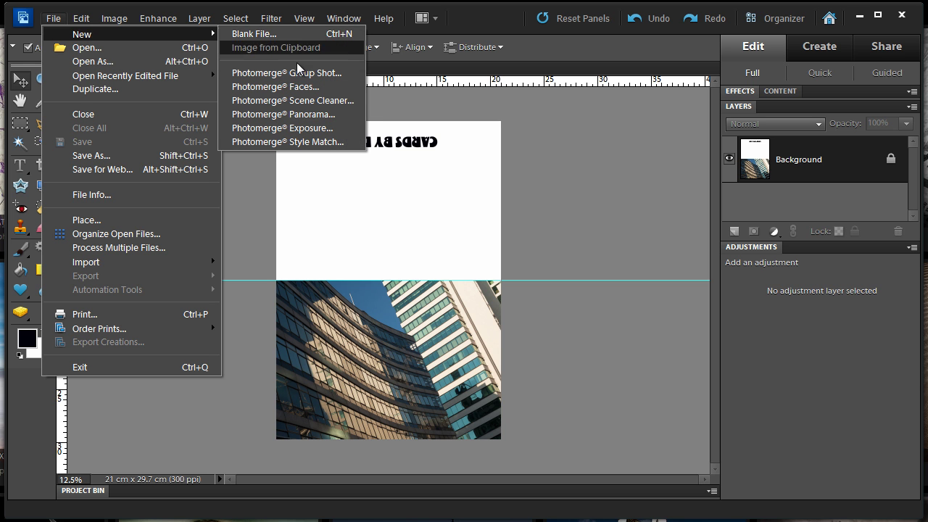
{"action": "left_click", "coordinate": [577, 229]}
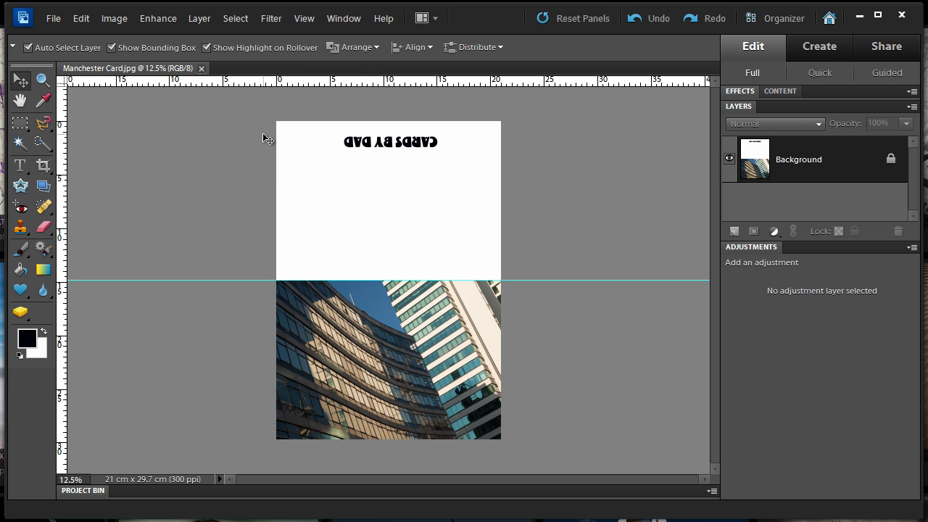
Turn on Borderless Printing in the Canon iP6700D page setup, then cancel printing.
{"action": "key", "text": "ctrl+p"}
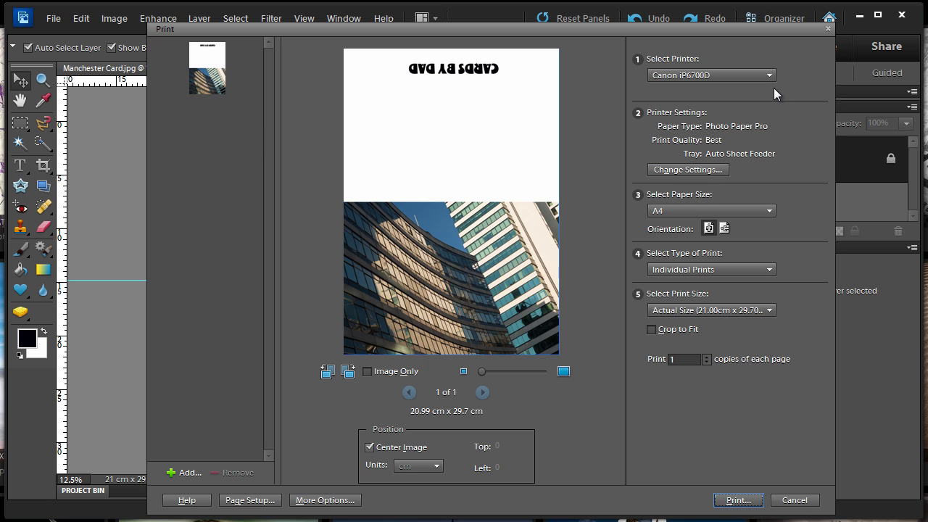
{"action": "left_click", "coordinate": [684, 173]}
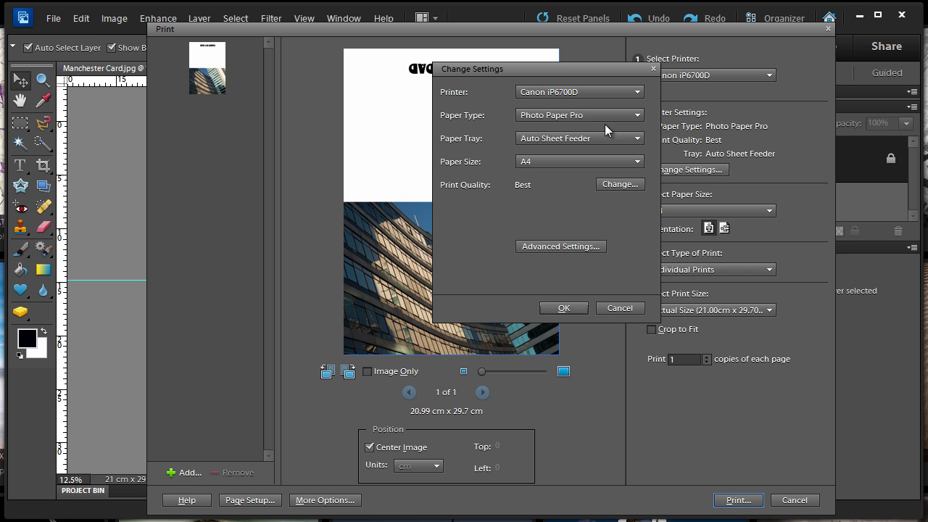
{"action": "left_click", "coordinate": [625, 186]}
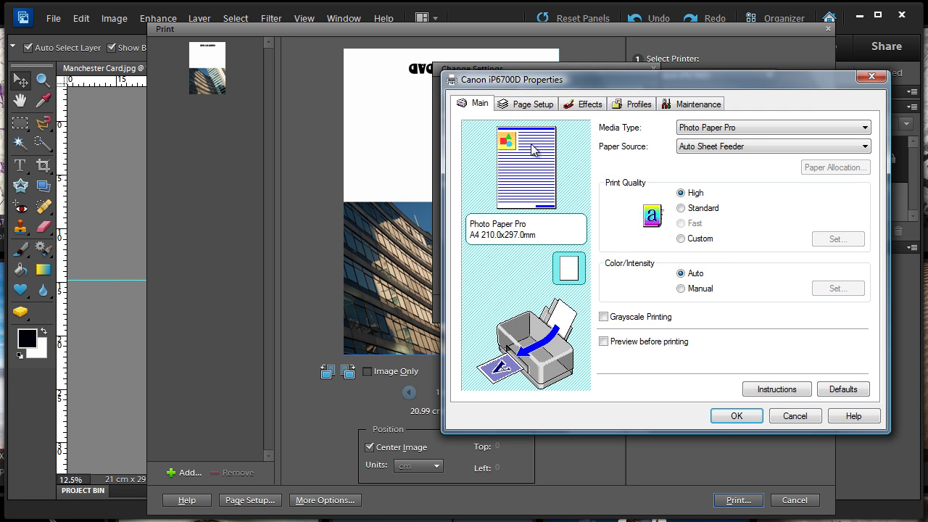
{"action": "left_click", "coordinate": [534, 105]}
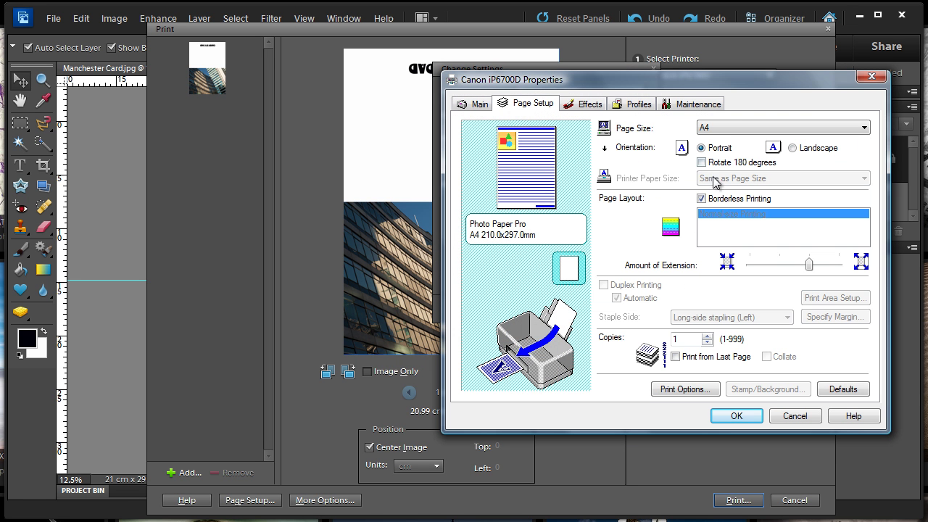
{"action": "left_click", "coordinate": [700, 198]}
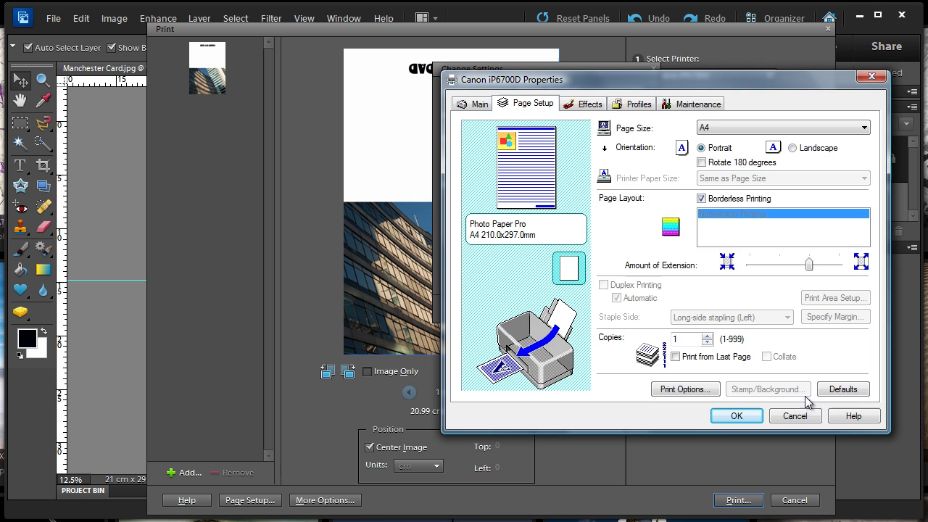
{"action": "left_click", "coordinate": [736, 416]}
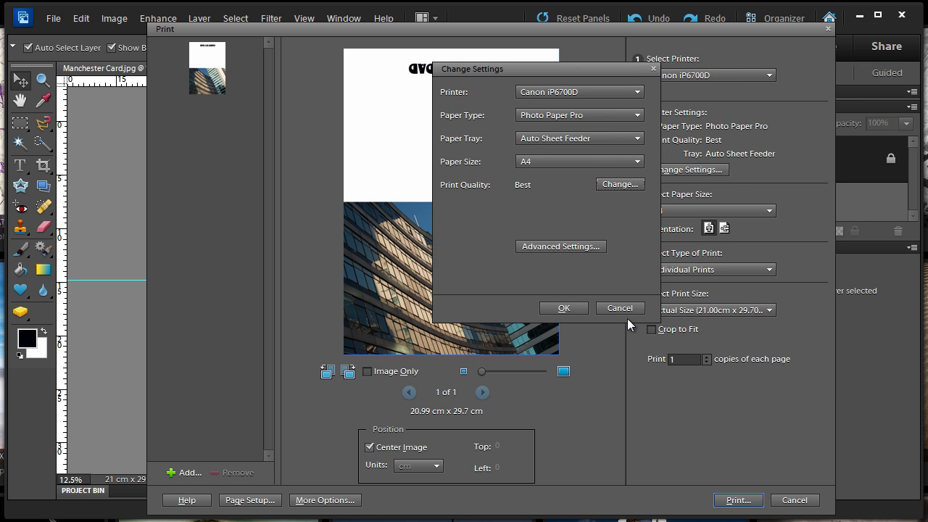
{"action": "left_click", "coordinate": [564, 308]}
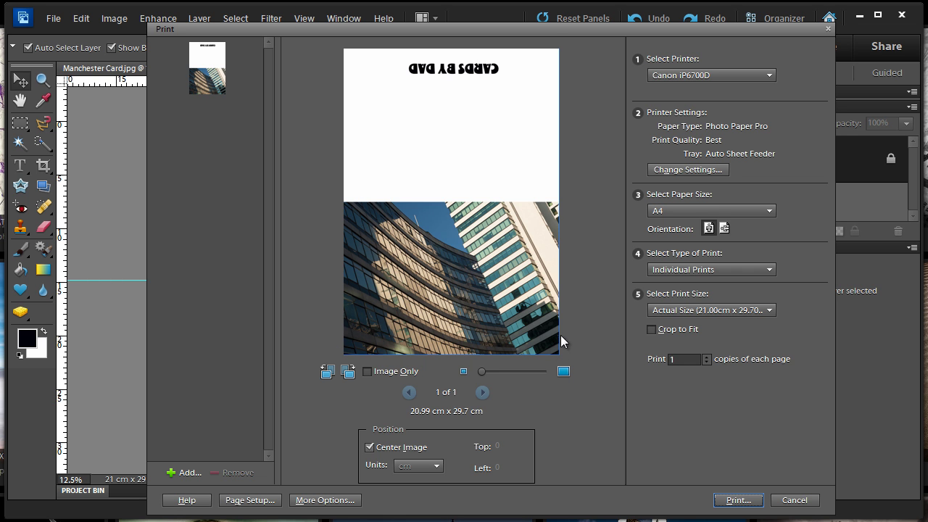
{"action": "left_click", "coordinate": [792, 500]}
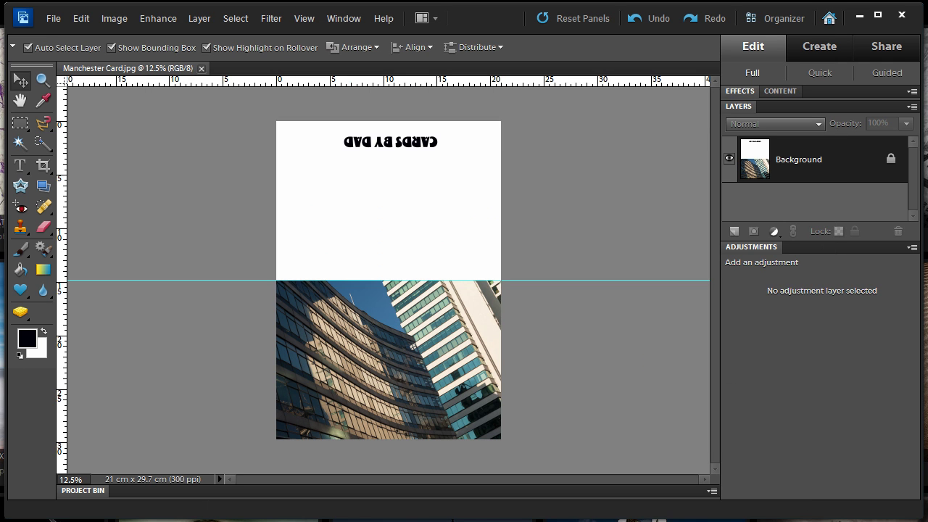